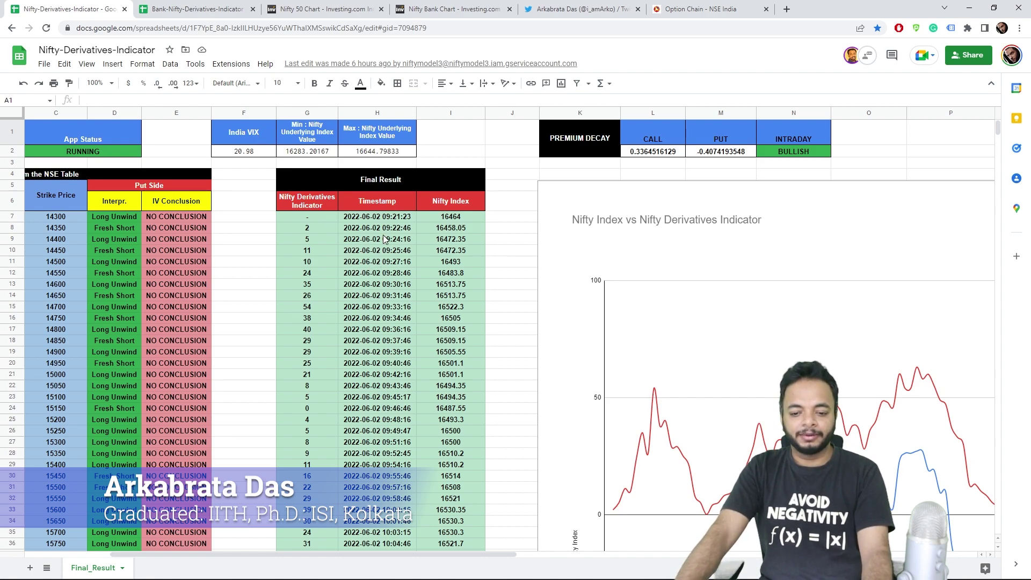
Bring up the fao_participant_oi_02062022 and 01062022 CSVs in Excel and select FII cell B5.
mouse_move(647, 575)
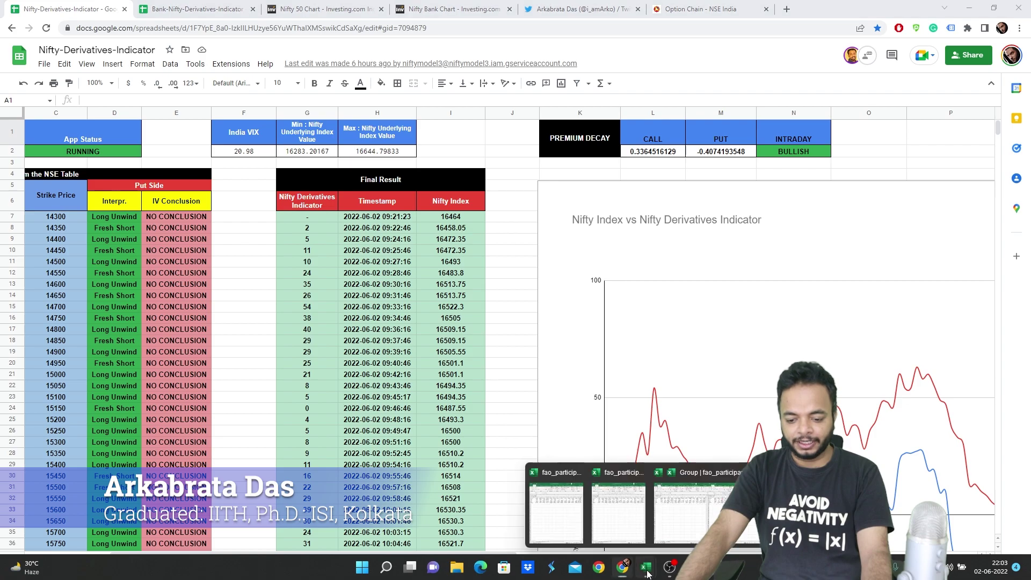
click(672, 510)
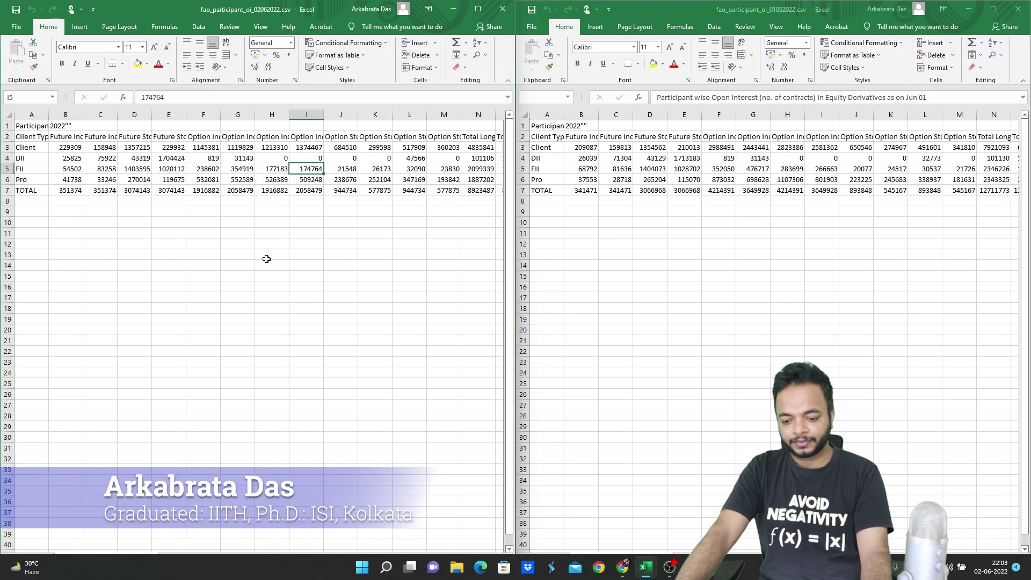
click(67, 169)
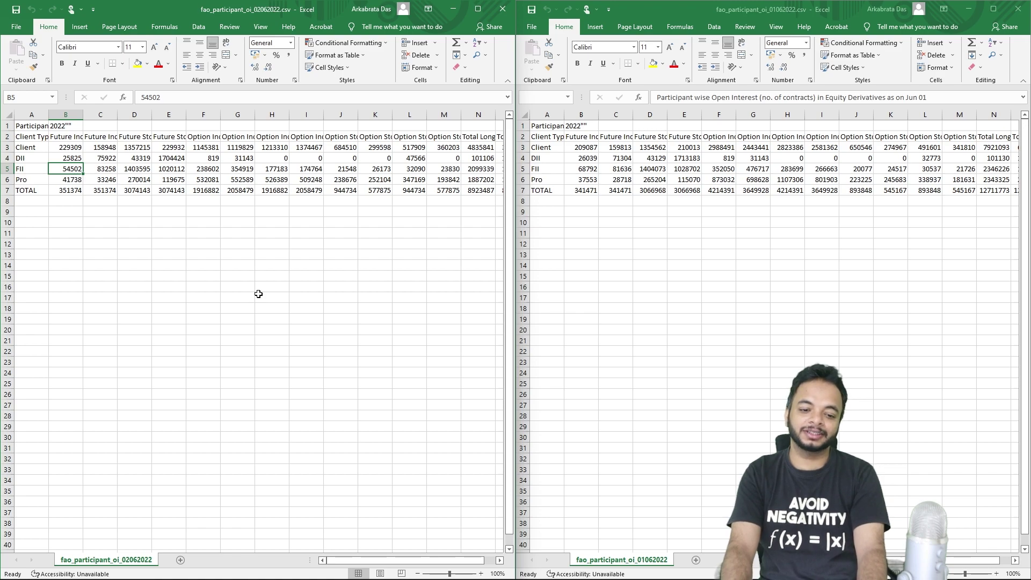
key(Right)
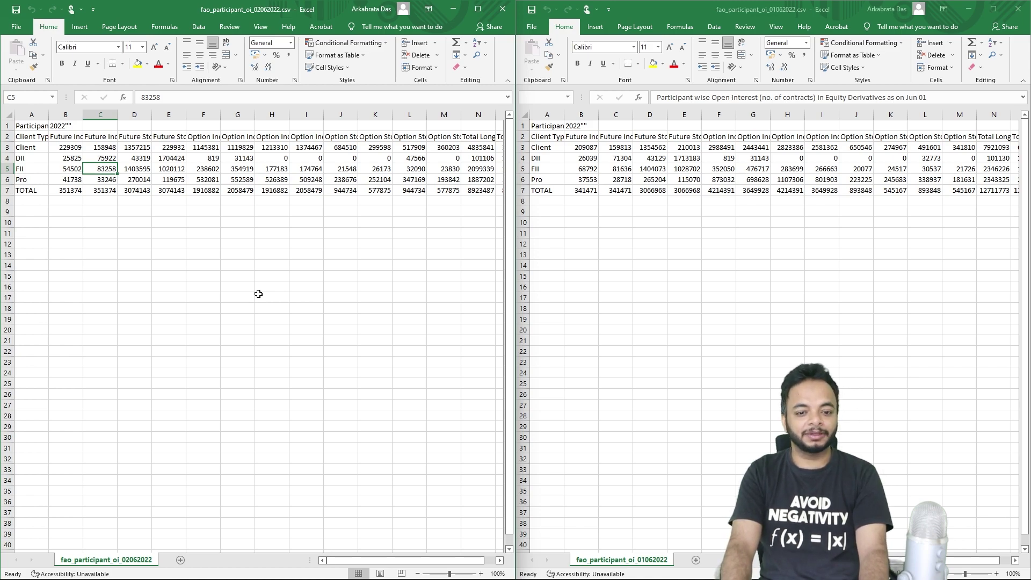
key(Right)
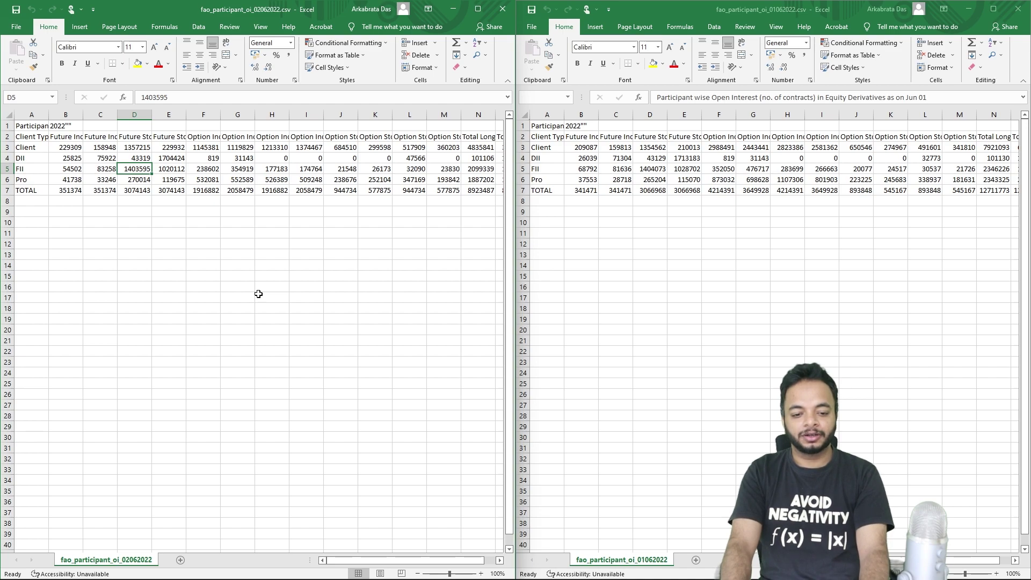
key(Right)
key(Right)
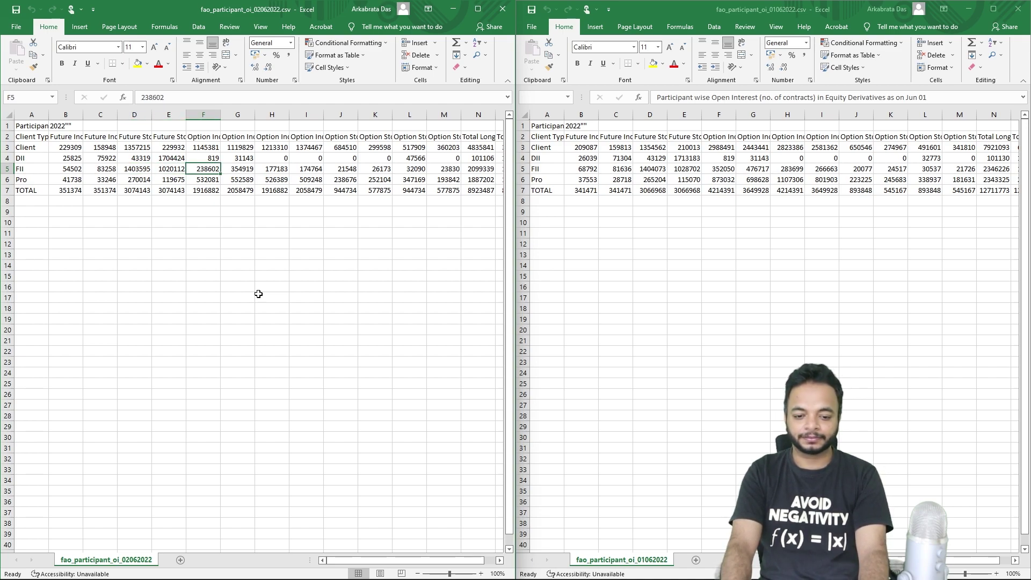
key(Right)
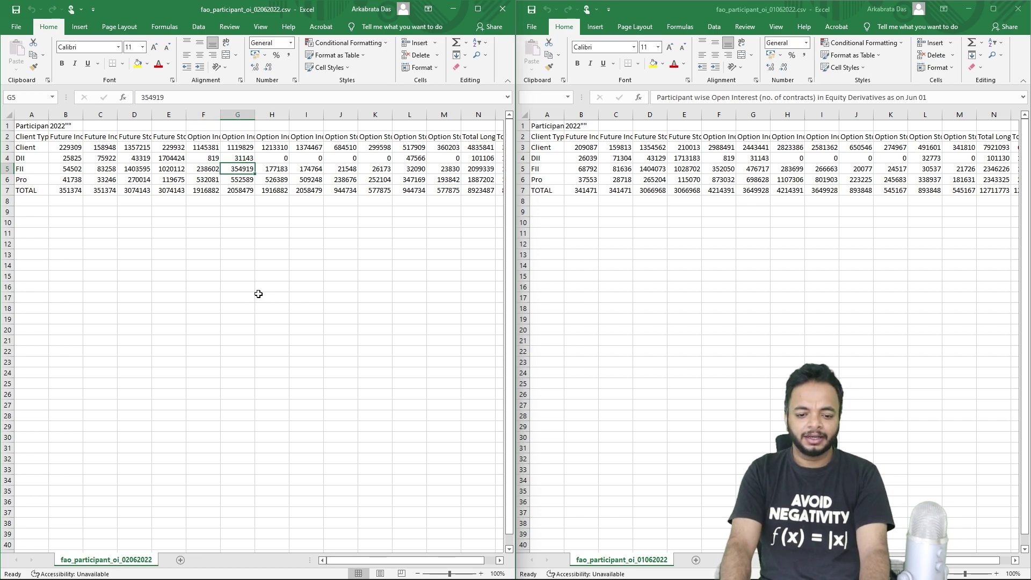
key(Left)
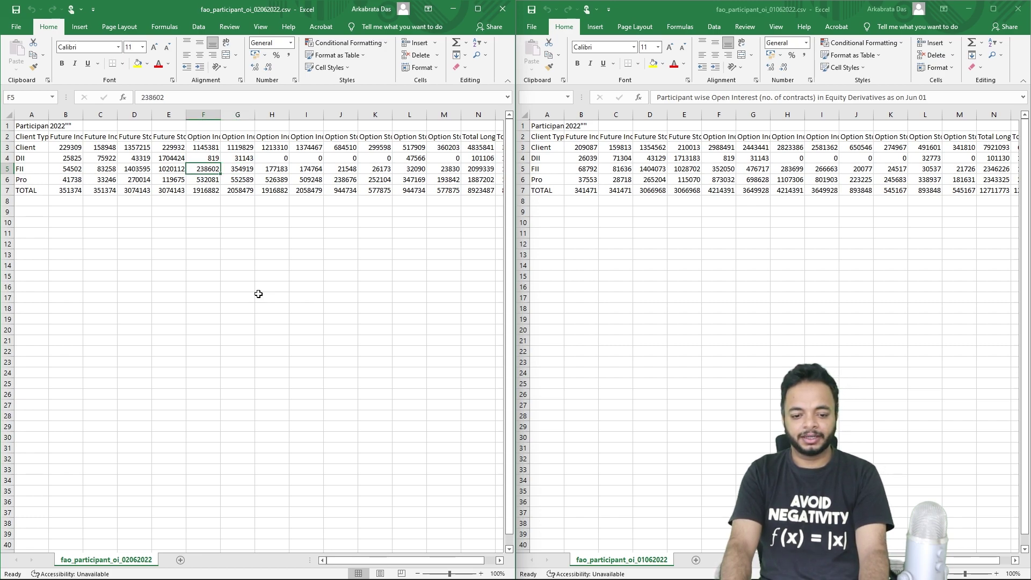
key(Right)
key(Right)
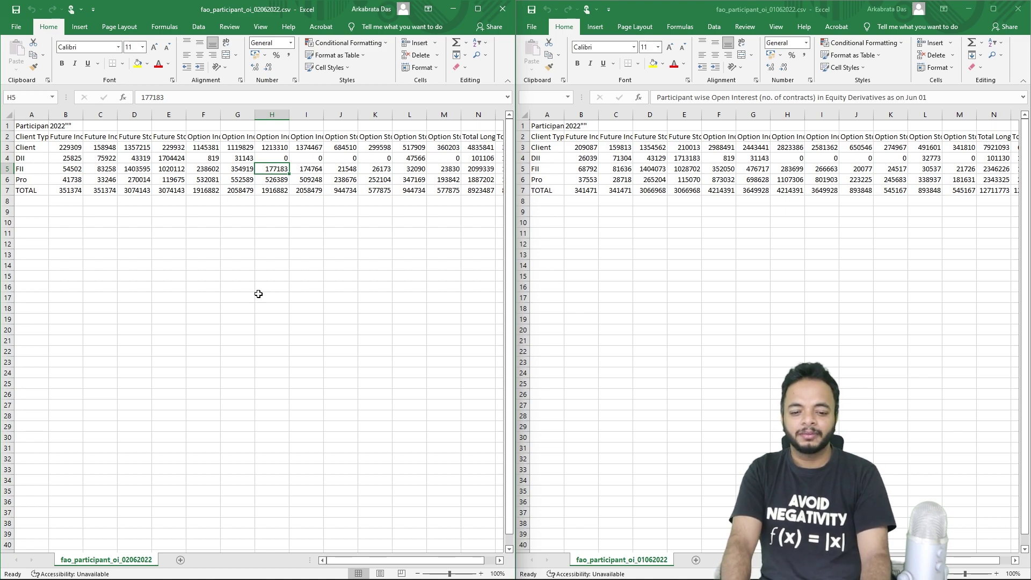
key(Left)
key(Left)
key(Right)
key(Right)
key(Left)
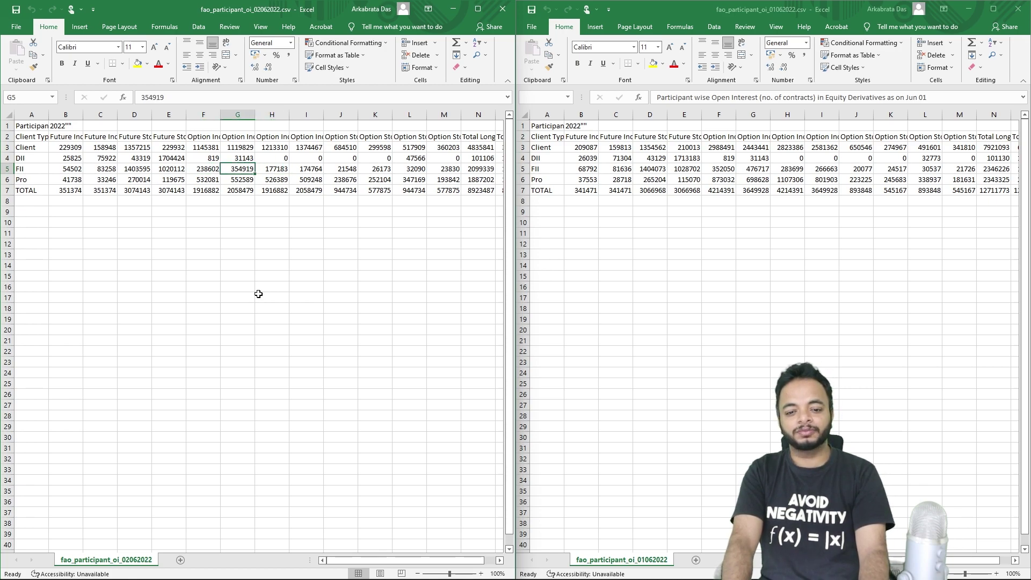
key(Right)
key(Right)
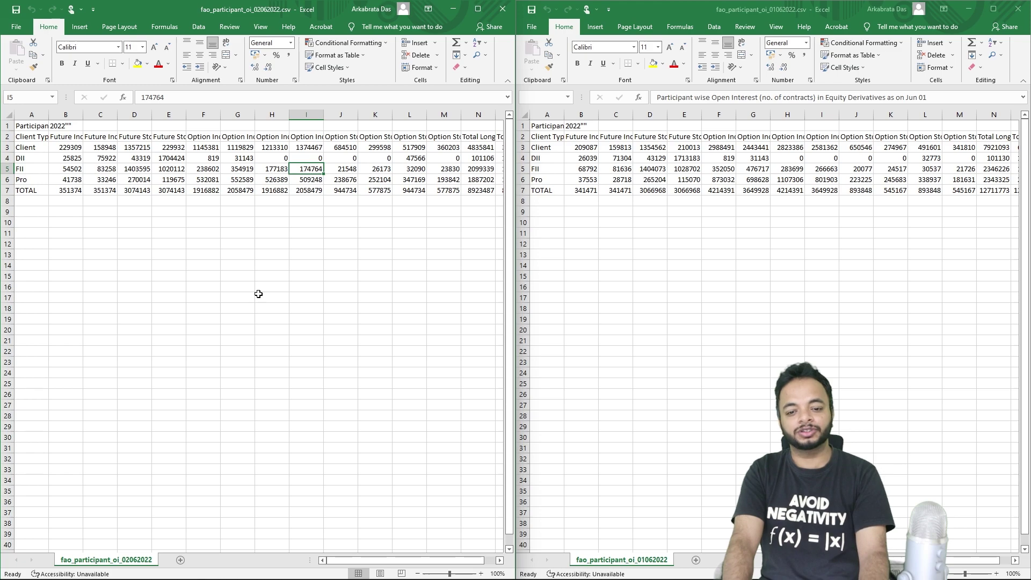
key(Left)
key(Left)
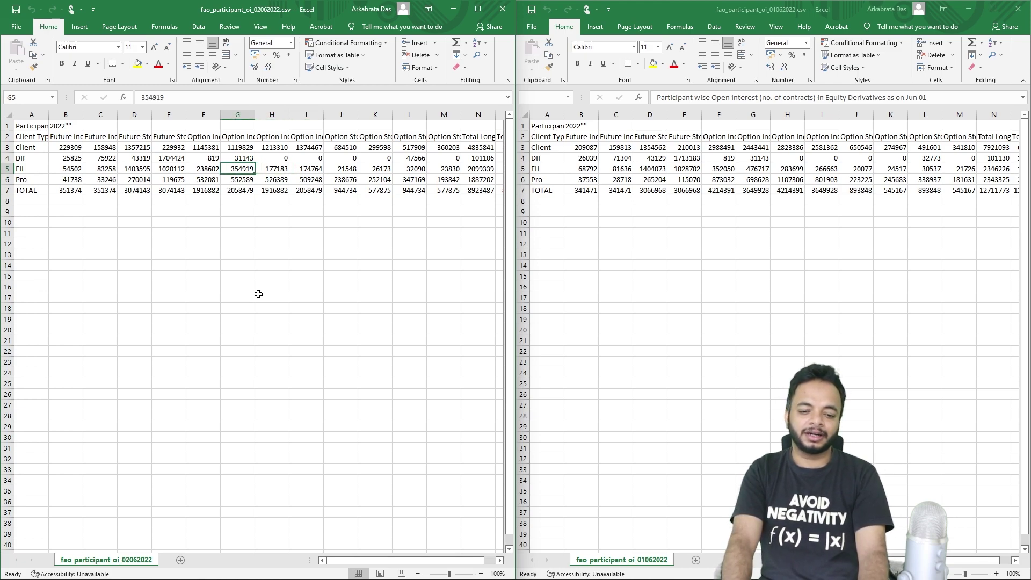
key(Right)
key(Right)
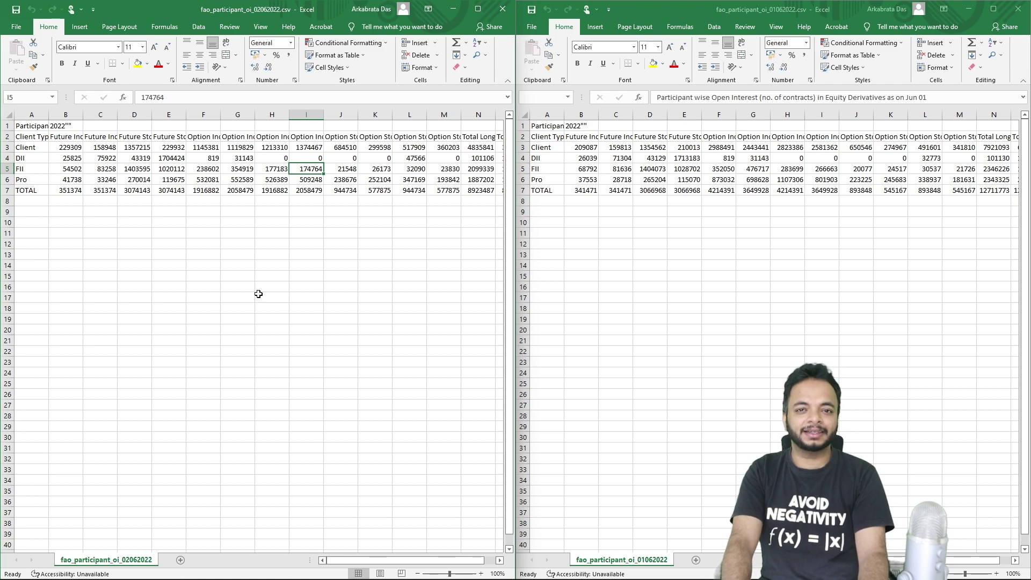
key(Left)
key(Left)
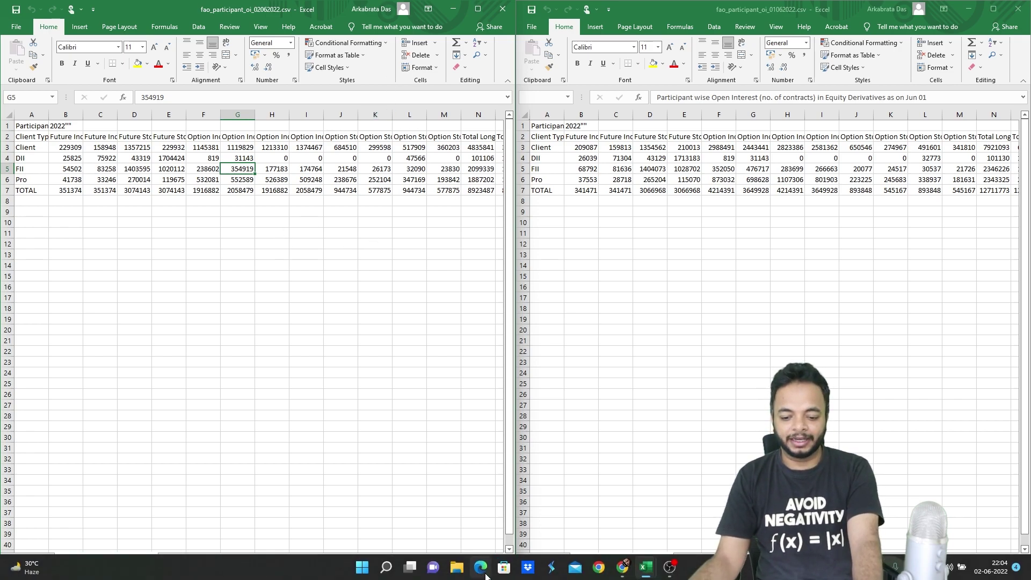
Switch to Chrome and bring up the Investing.com Nifty Bank chart.
click(622, 567)
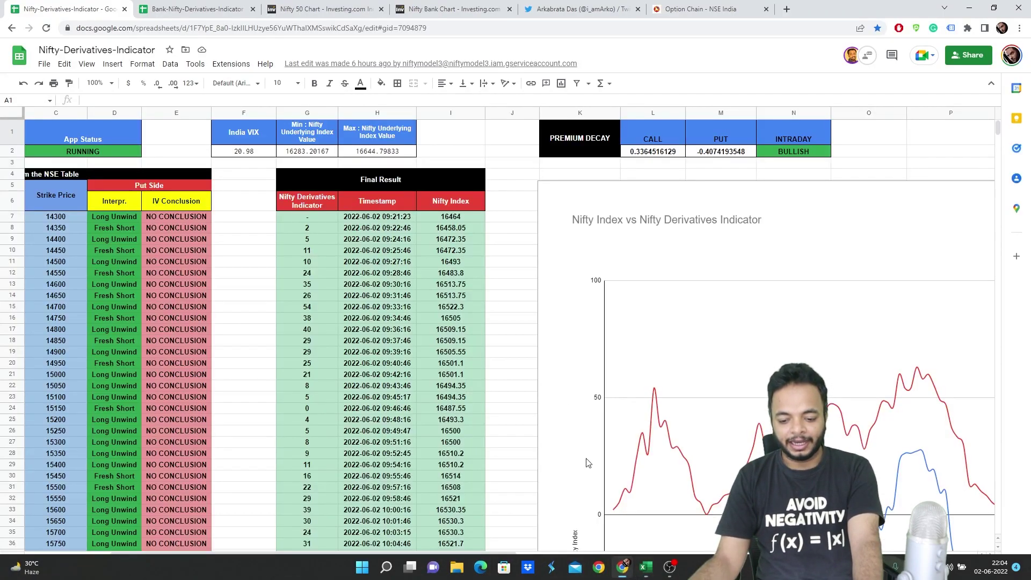
click(304, 8)
click(446, 9)
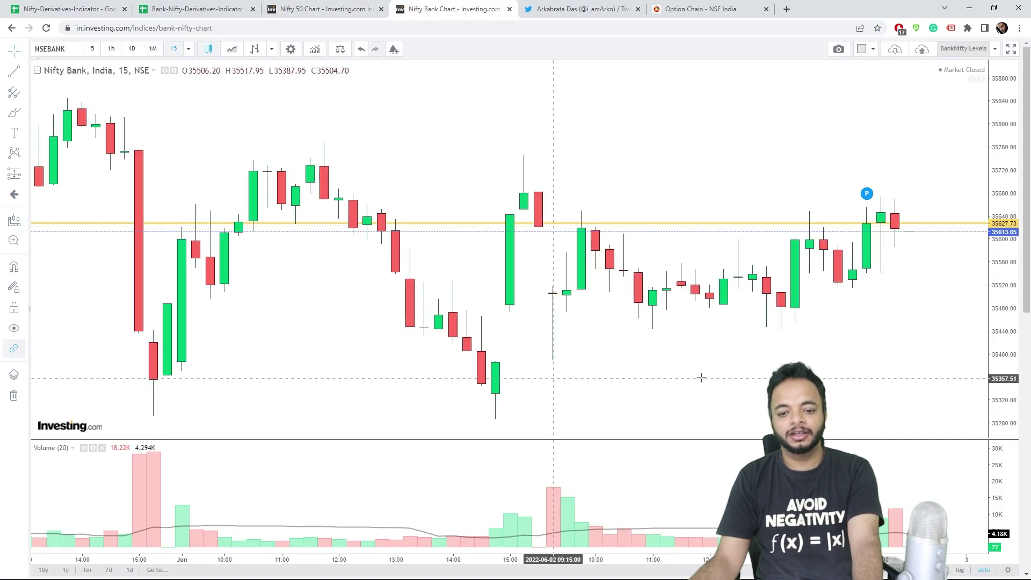
Change the Nifty Bank chart to 1-day candles, zoom in, and select the yellow level line.
click(188, 49)
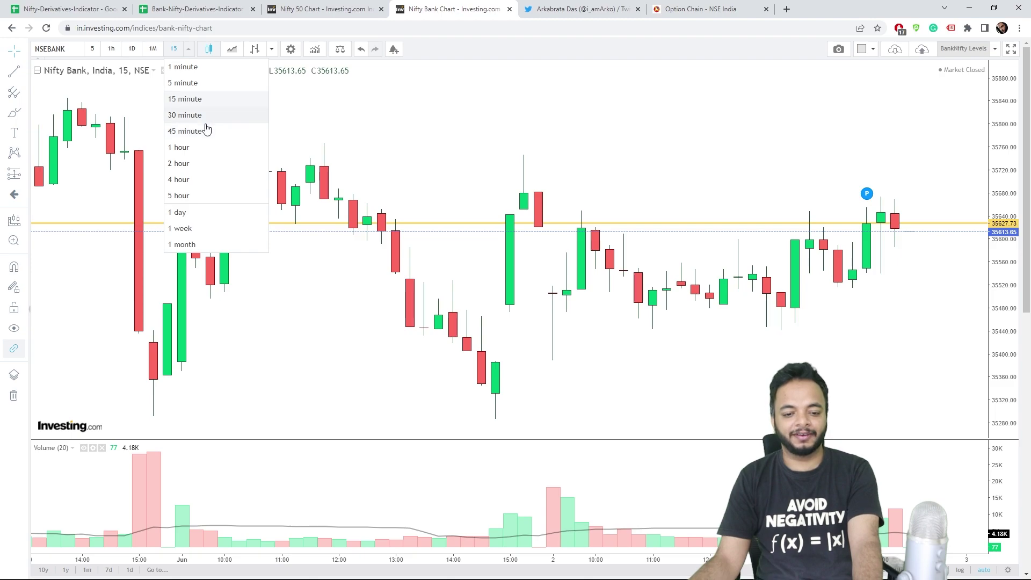
click(218, 214)
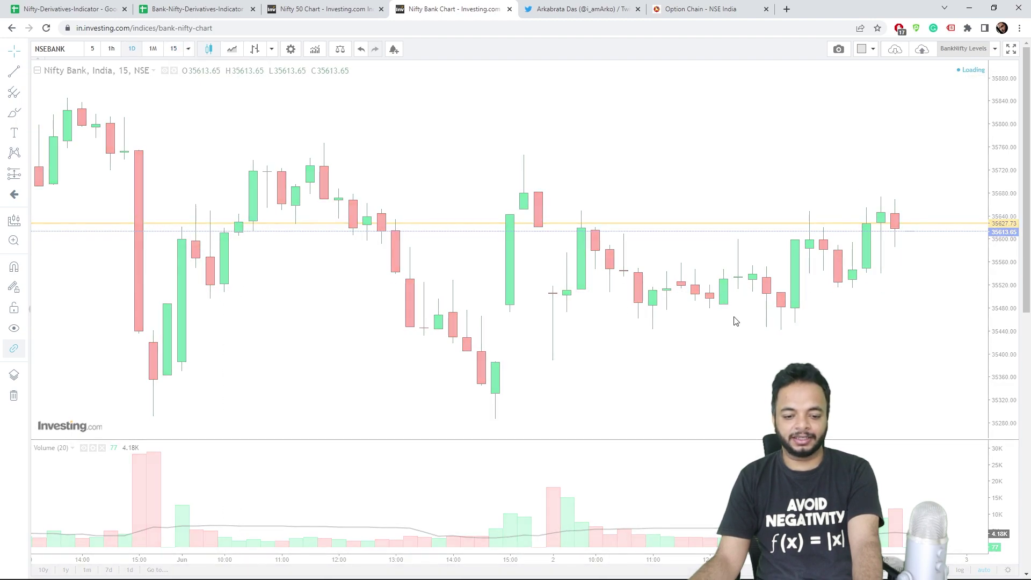
scroll(830, 304, up, 3)
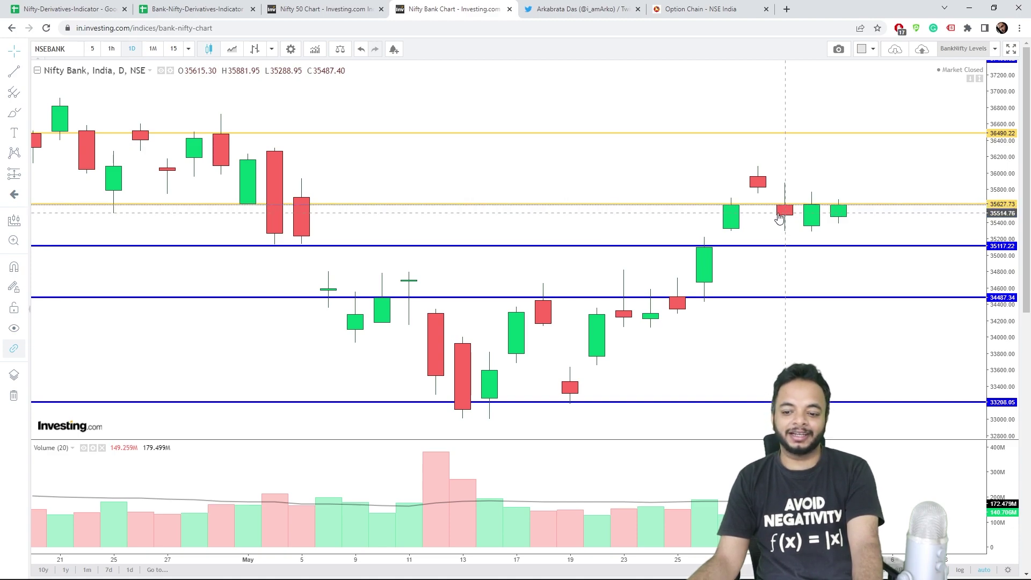
click(732, 205)
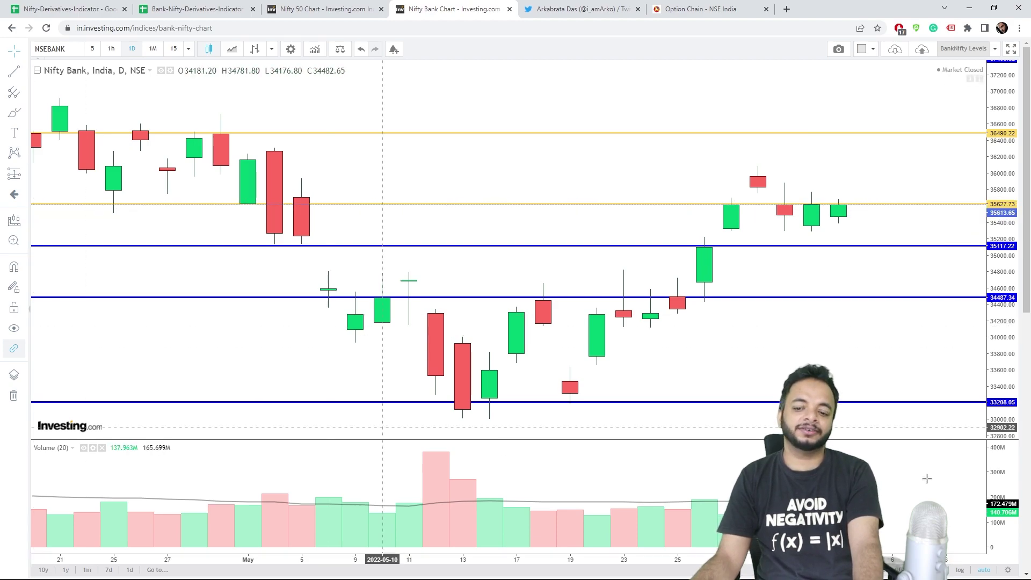
Set the Nifty Bank chart to 15-minute candles, zoom out, and select then deselect the yellow level line.
click(173, 49)
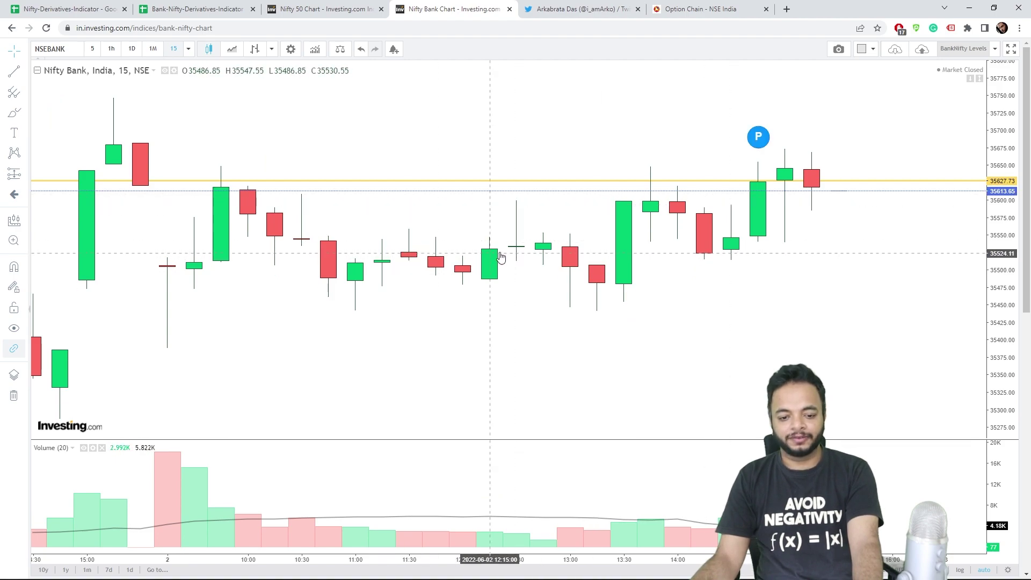
scroll(97, 175, down, 3)
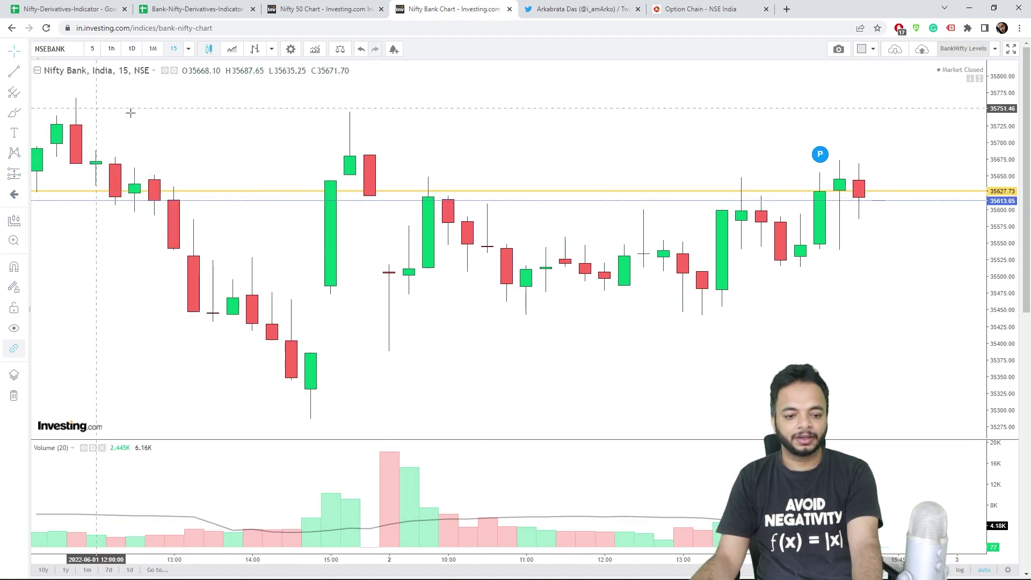
click(494, 191)
click(928, 179)
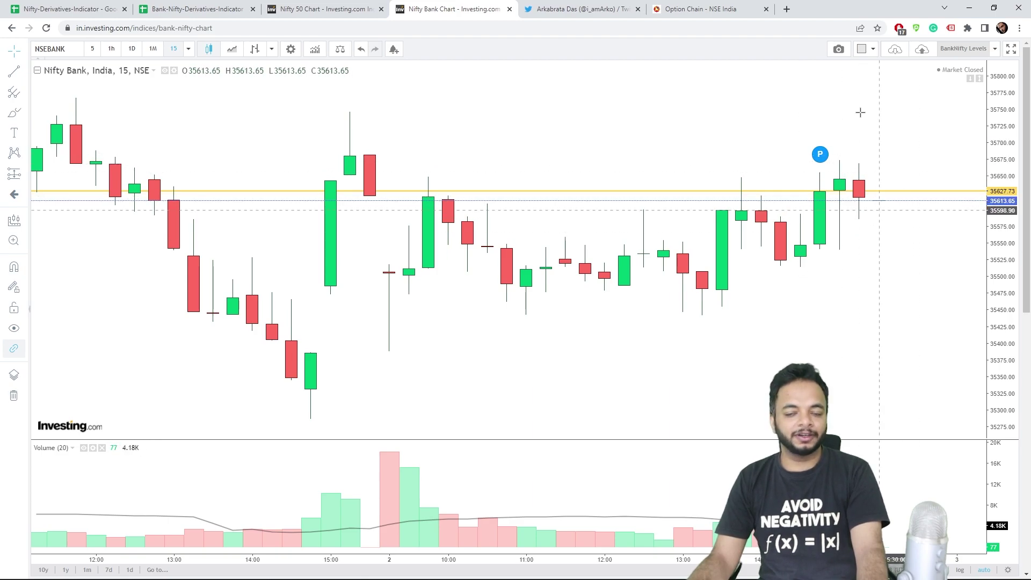
Switch to the Nifty 50 15-minute VWAP chart and zoom out to cover June 1 and 2.
click(304, 7)
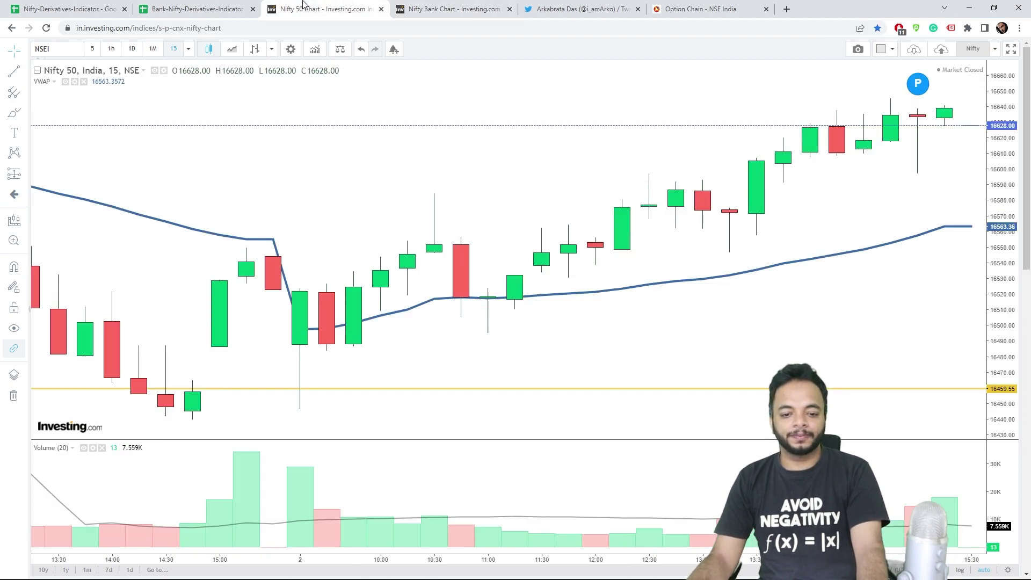
scroll(605, 207, down, 3)
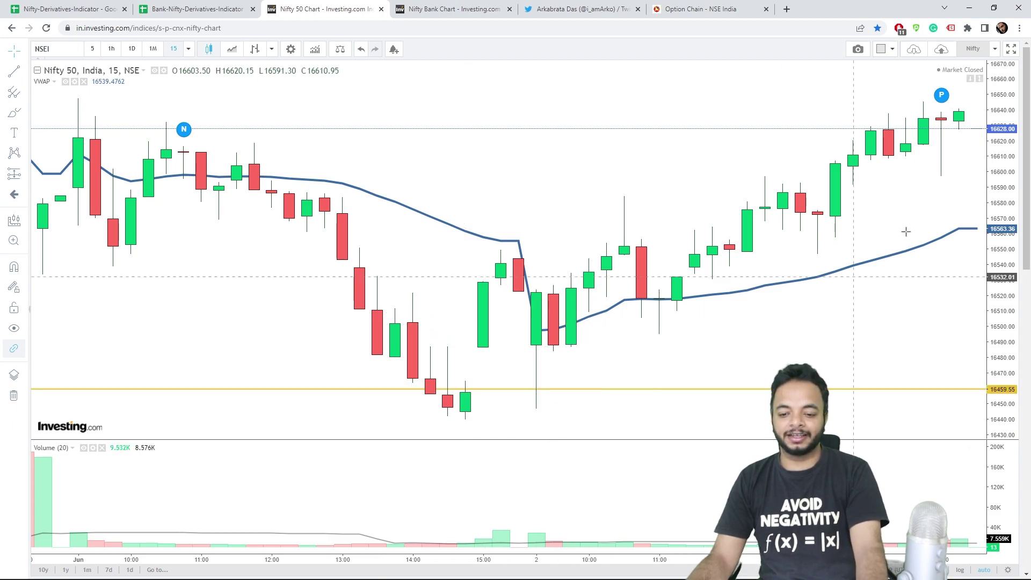
Switch to the Nifty-Derivatives-Indicator Final_Result sheet and scroll until its two-line chart fills the window.
click(27, 4)
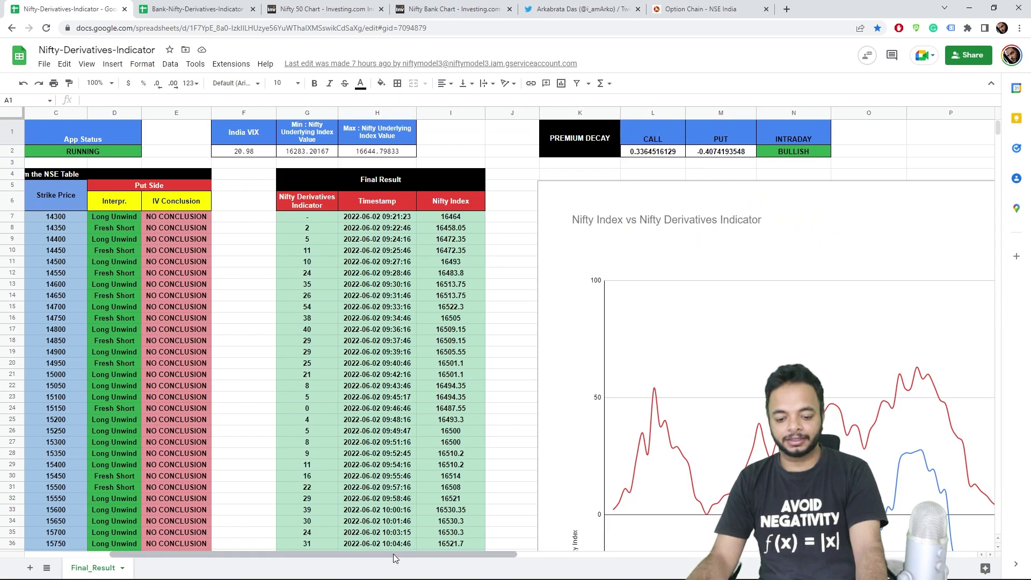
drag(395, 555, 570, 556)
scroll(556, 436, down, 5)
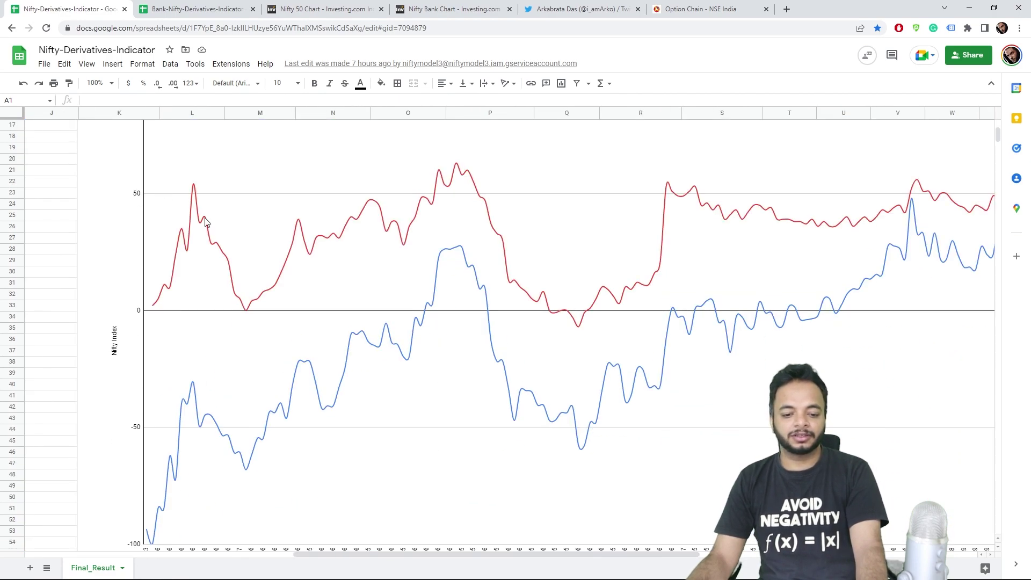
drag(451, 555, 394, 559)
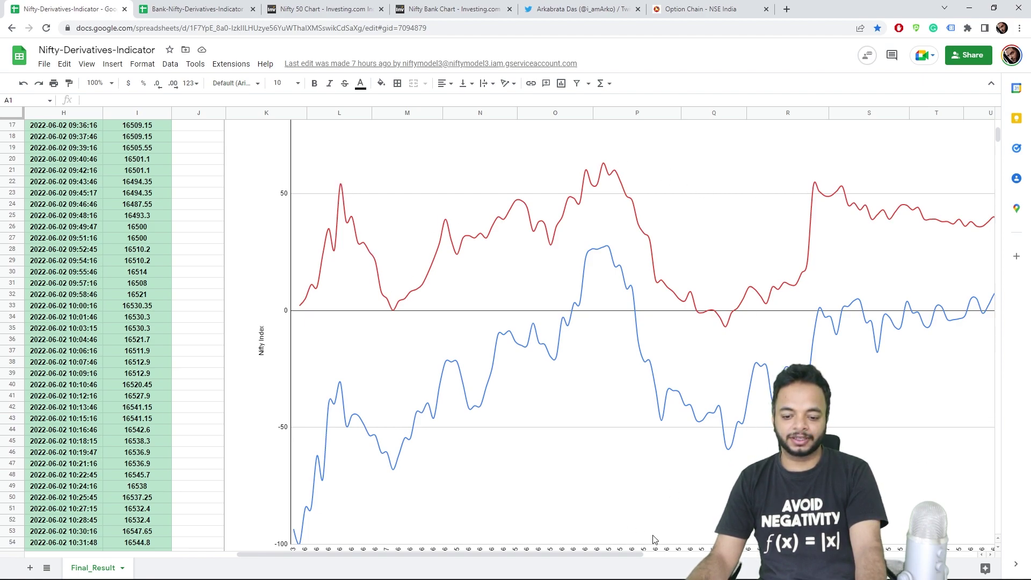
scroll(621, 560, right, 5)
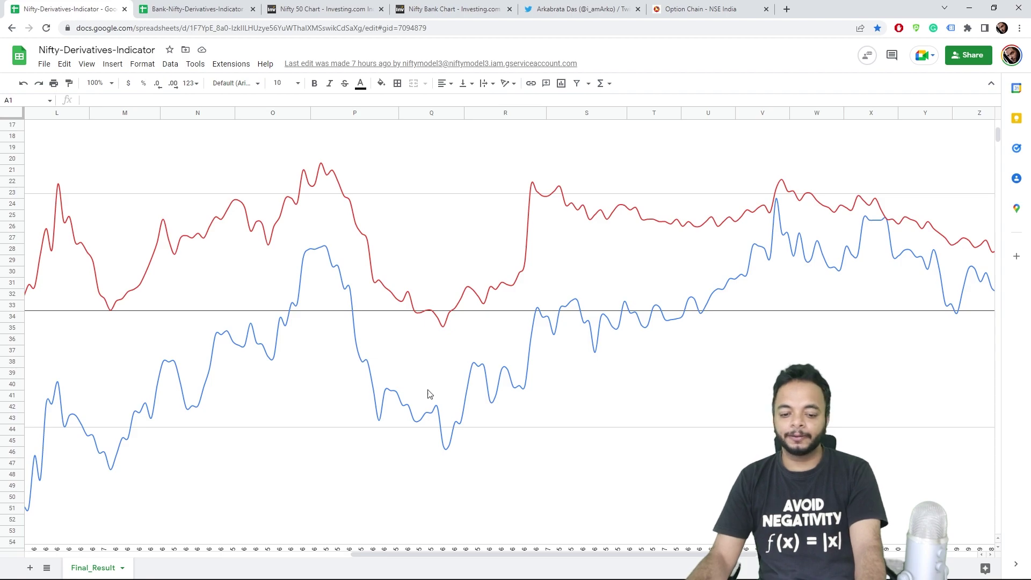
mouse_move(309, 357)
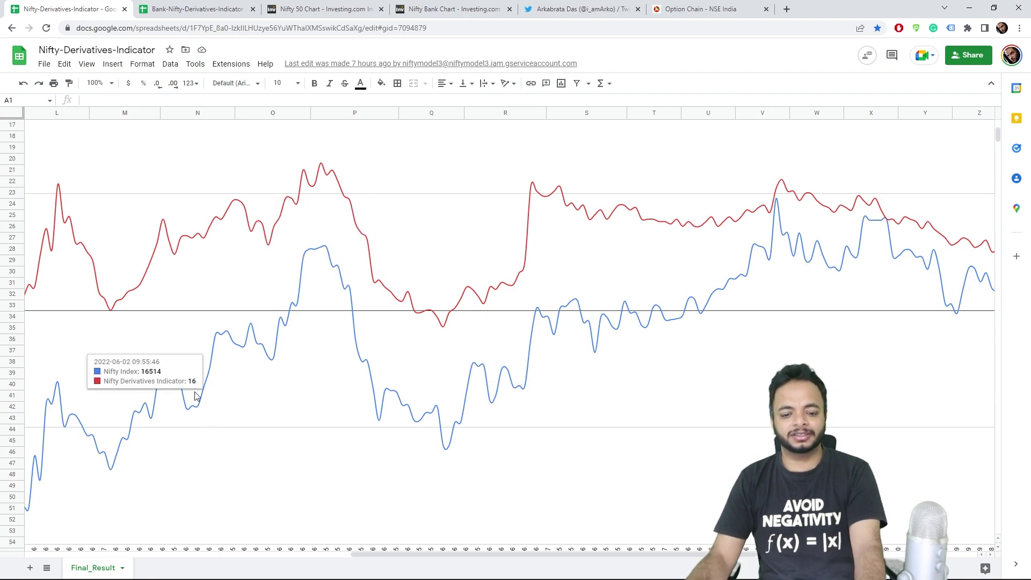
drag(438, 553, 325, 554)
click(204, 342)
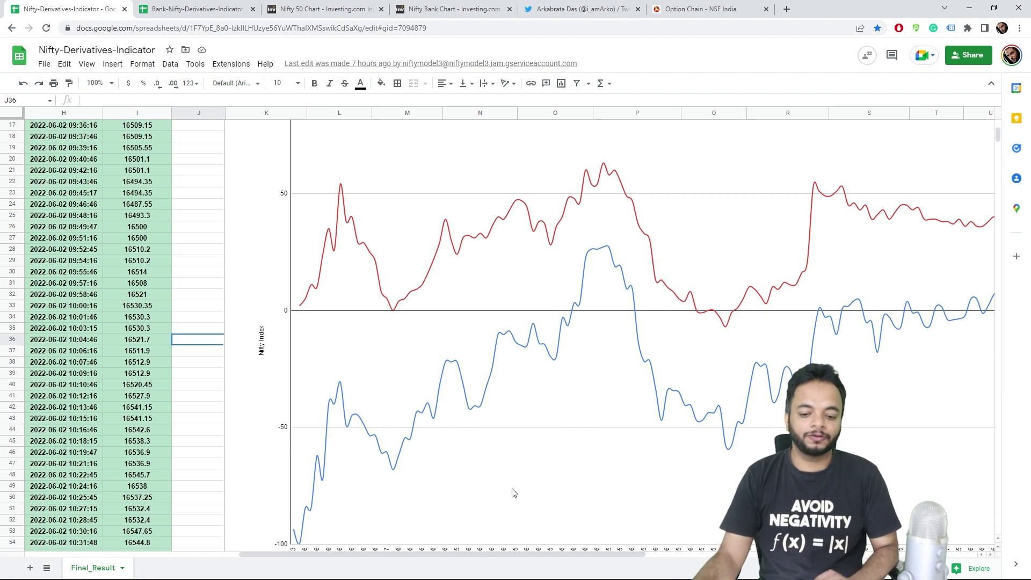
Scroll the Final_Result chart to its right end, where the Nifty Index rises past the red indicator line.
drag(543, 560, 806, 560)
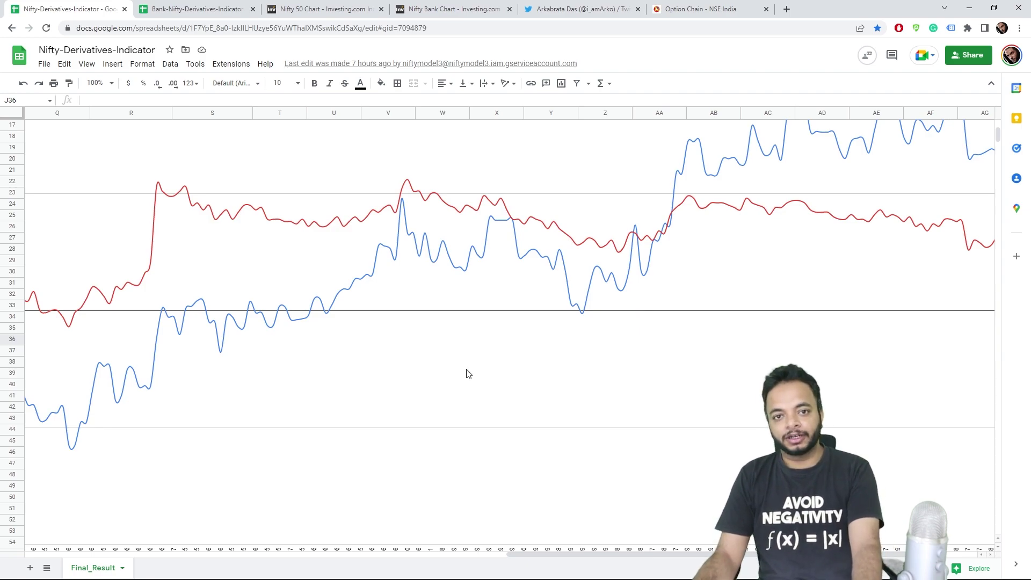
scroll(856, 214, up, 3)
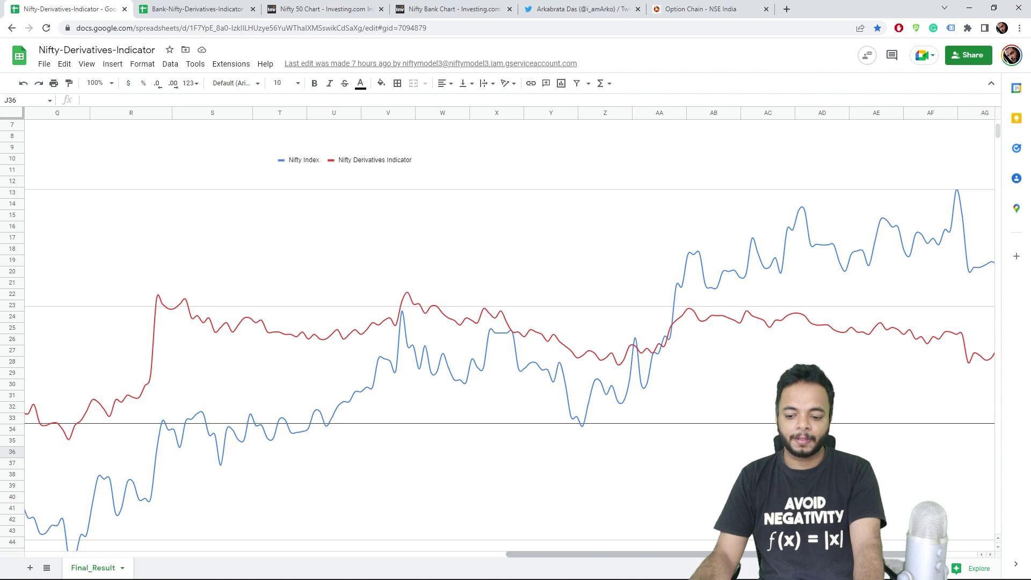
drag(838, 554, 901, 553)
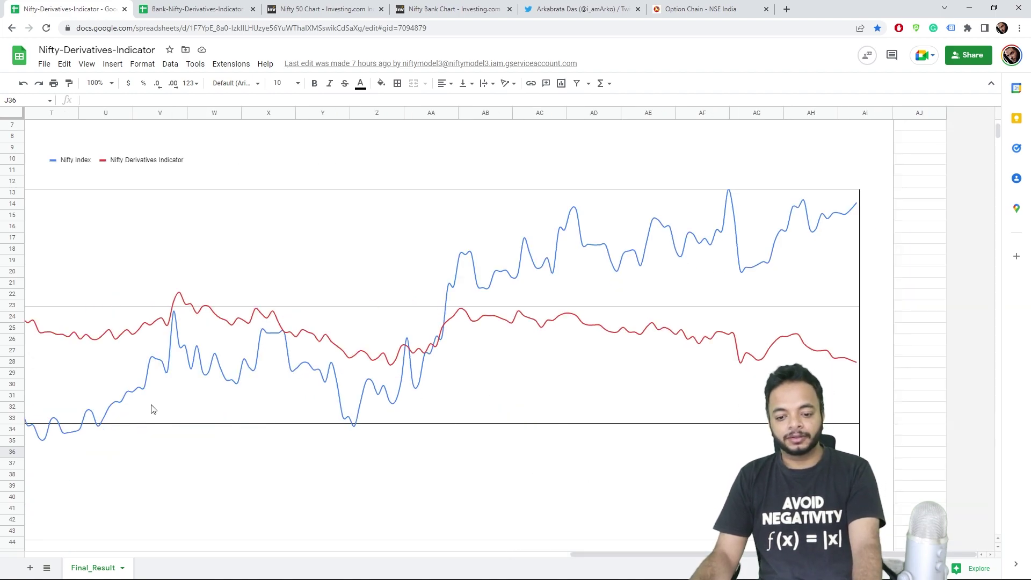
drag(595, 552, 244, 550)
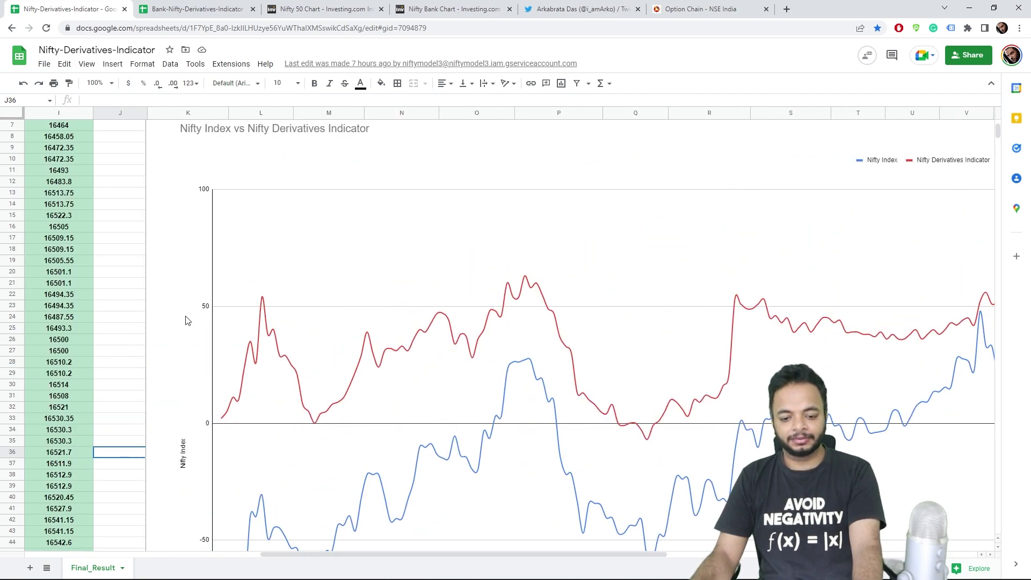
drag(624, 552, 763, 553)
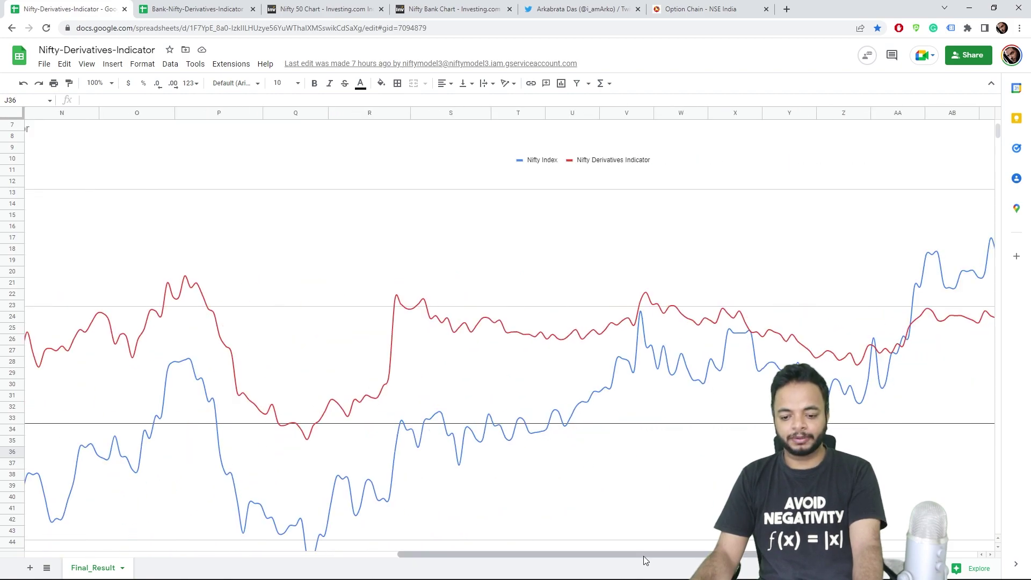
drag(659, 554, 834, 554)
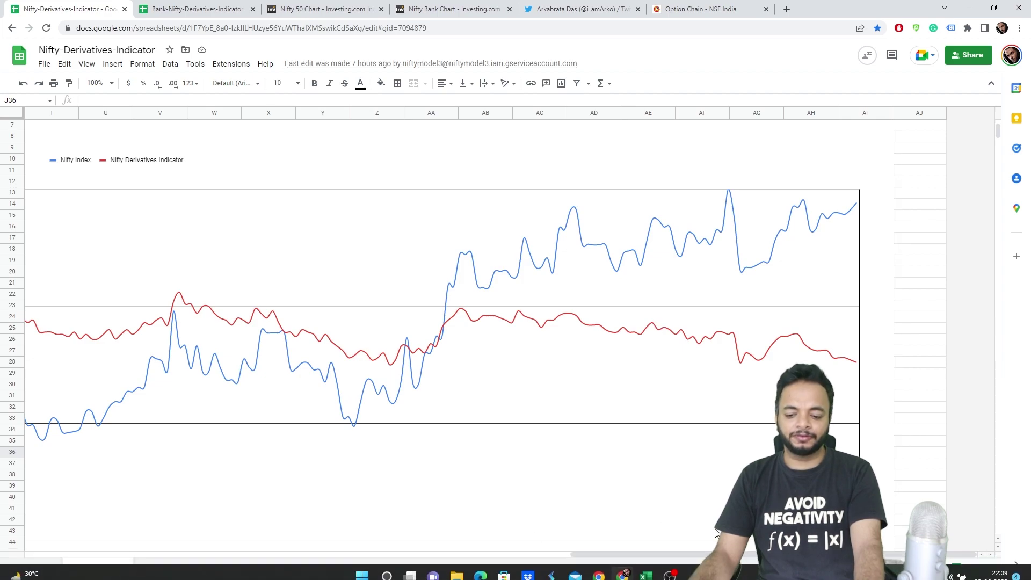
drag(714, 554, 295, 553)
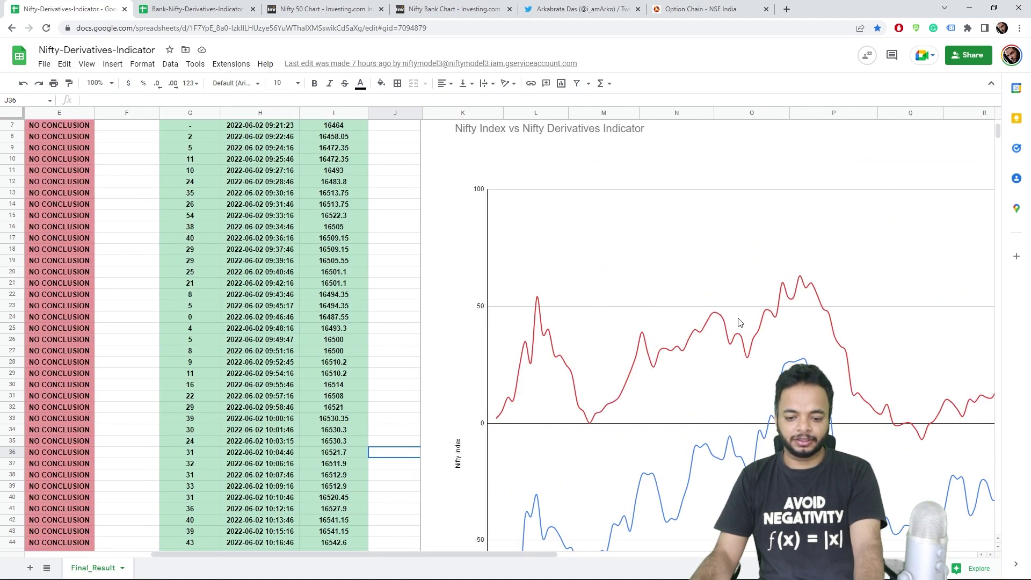
drag(496, 554, 917, 554)
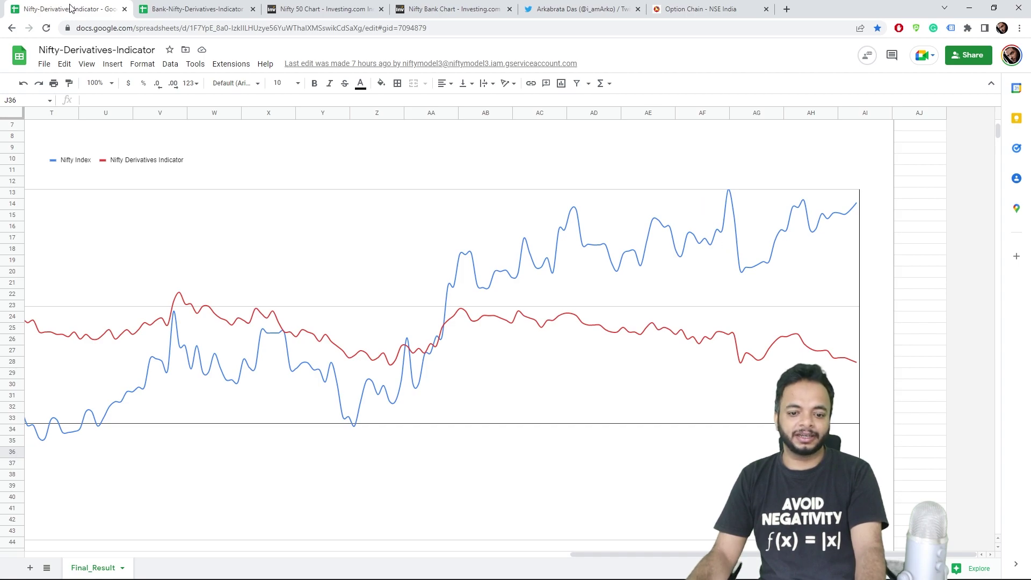
Check the Nifty 50 15-minute candlestick chart, then return to the Nifty-Derivatives-Indicator sheet.
click(297, 4)
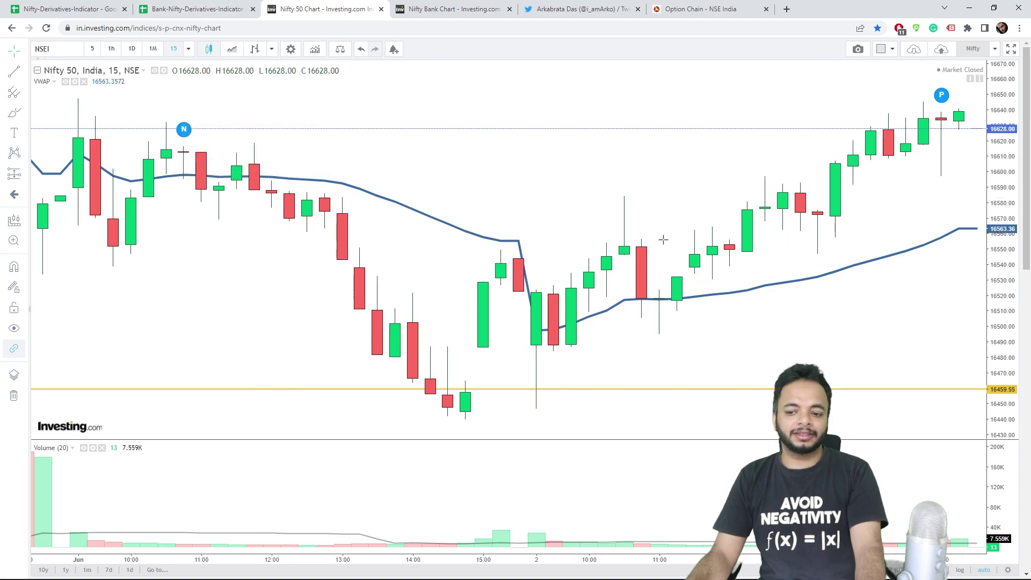
click(106, 6)
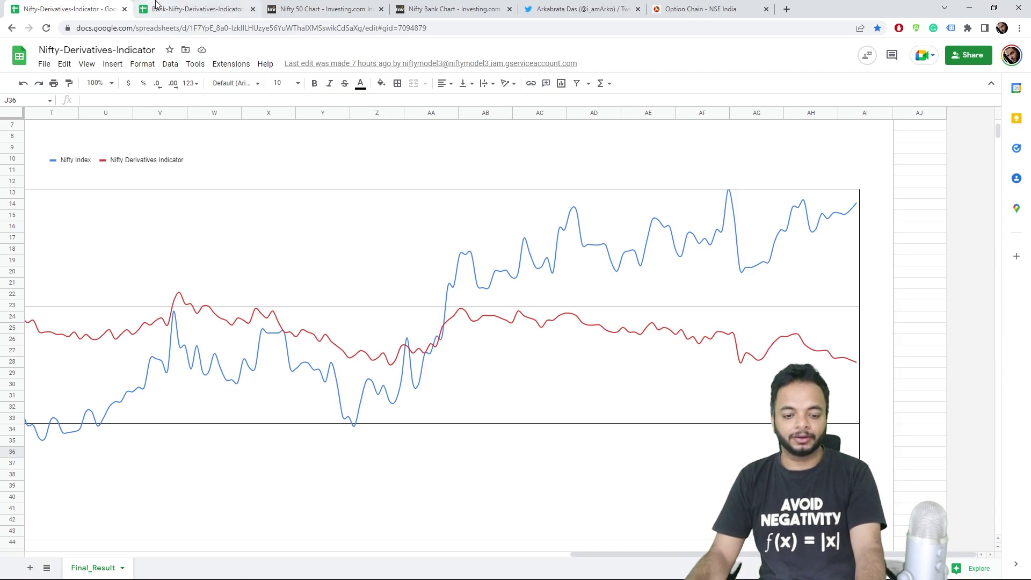
click(189, 4)
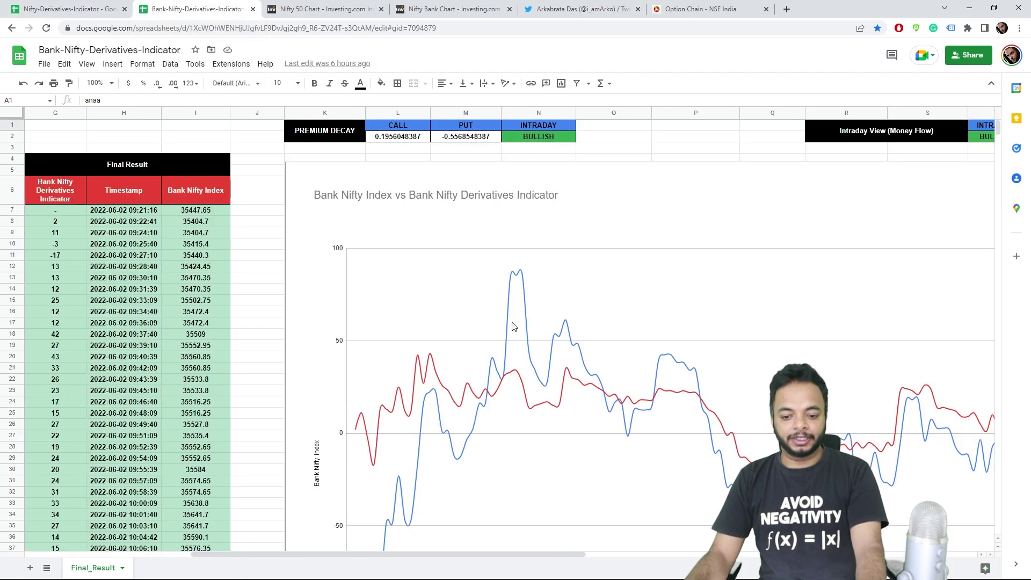
drag(532, 556, 644, 556)
click(343, 9)
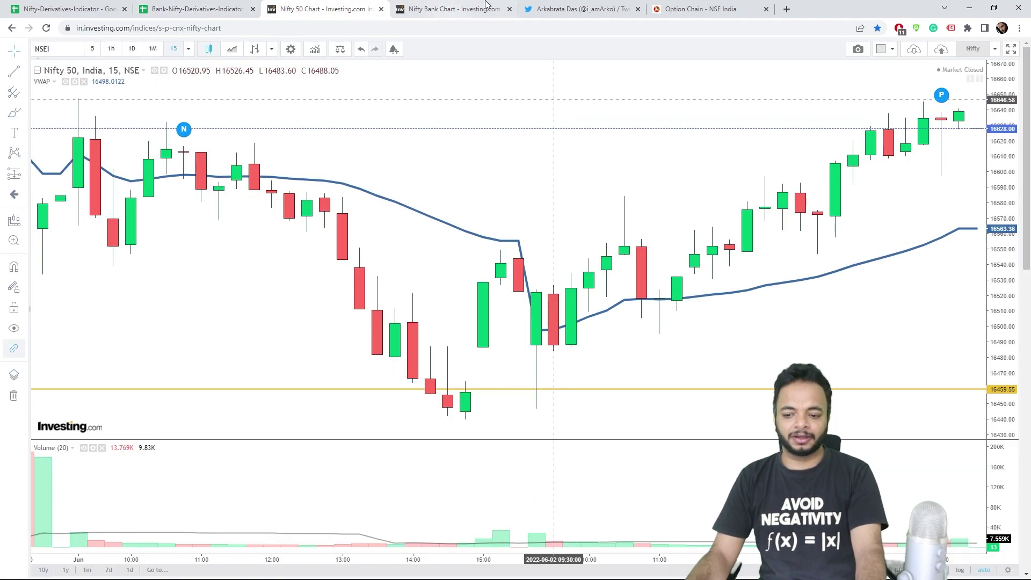
click(454, 9)
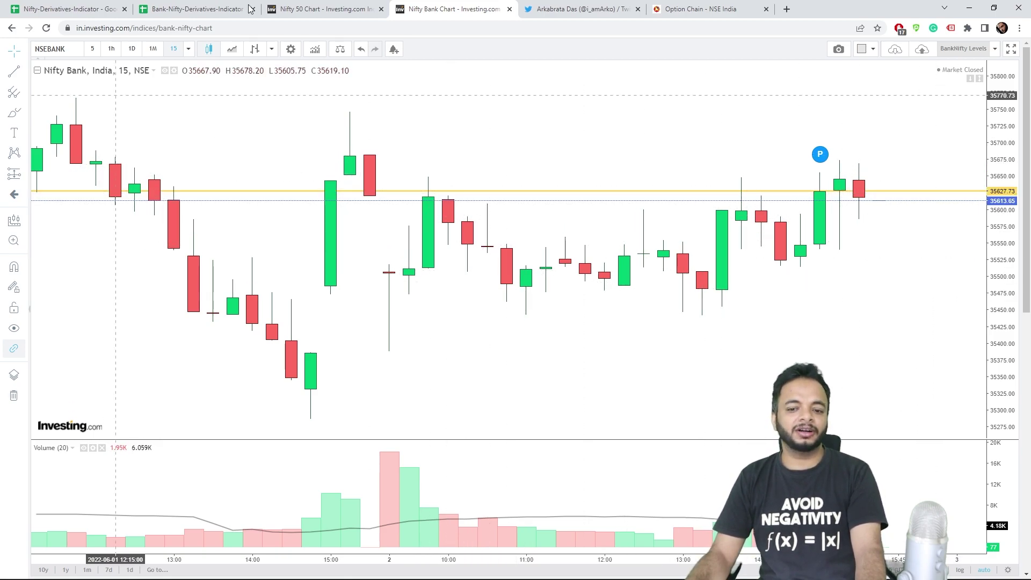
Switch to the Bank-Nifty-Derivatives-Indicator Final_Result sheet and scroll across its June 2 index-versus-indicator chart.
click(167, 7)
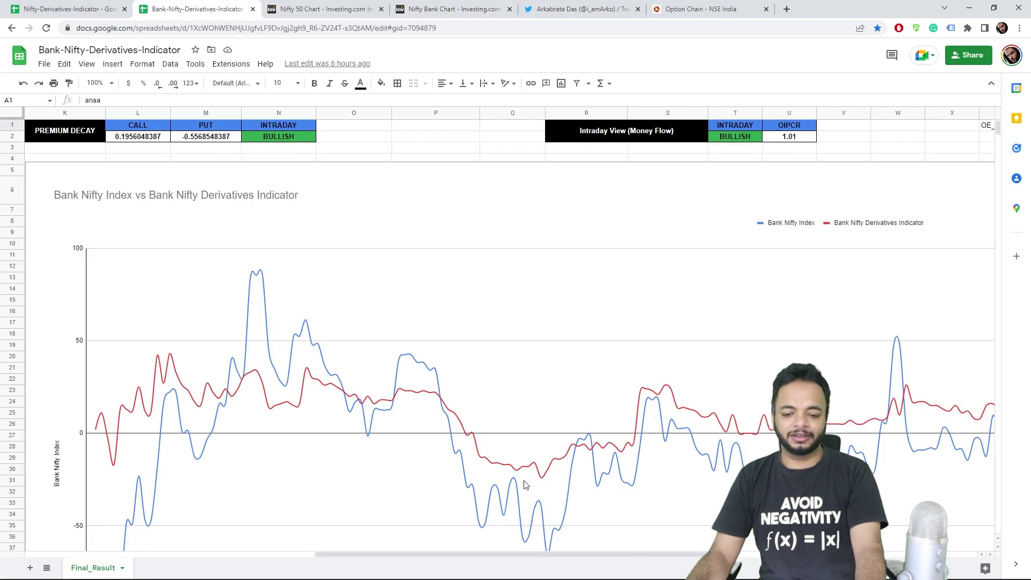
scroll(510, 555, down, 2)
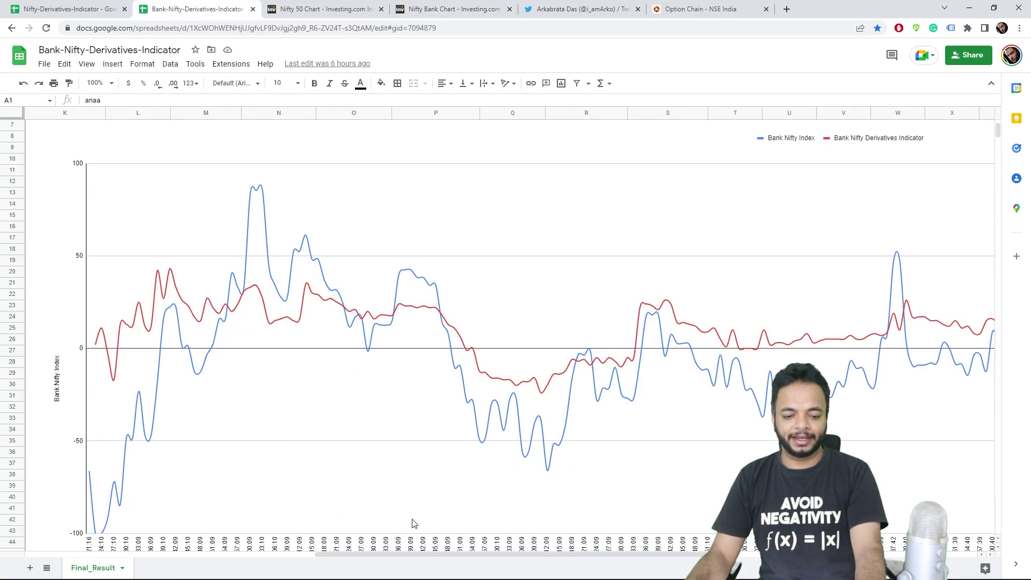
drag(479, 555, 414, 559)
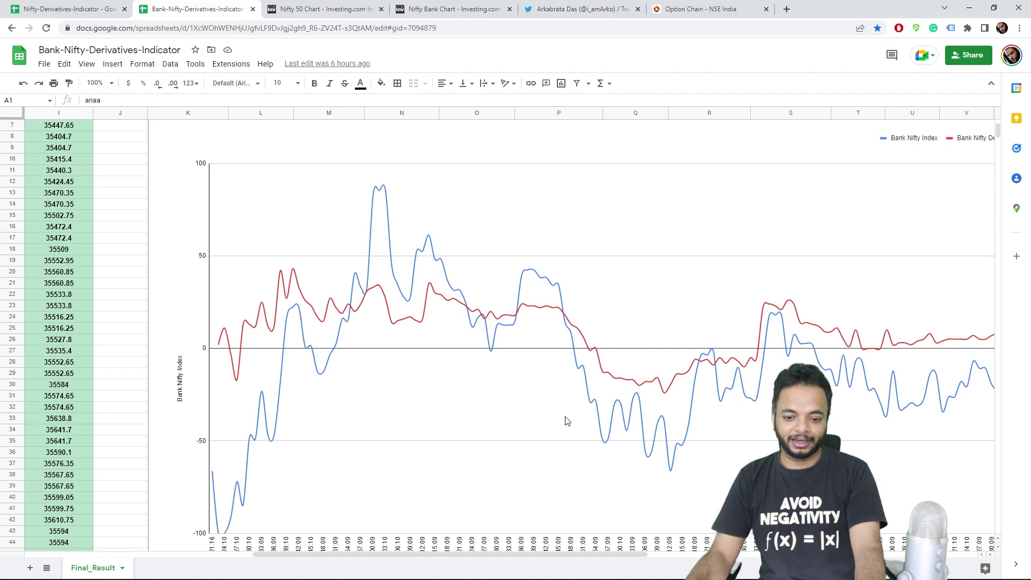
drag(552, 557, 624, 556)
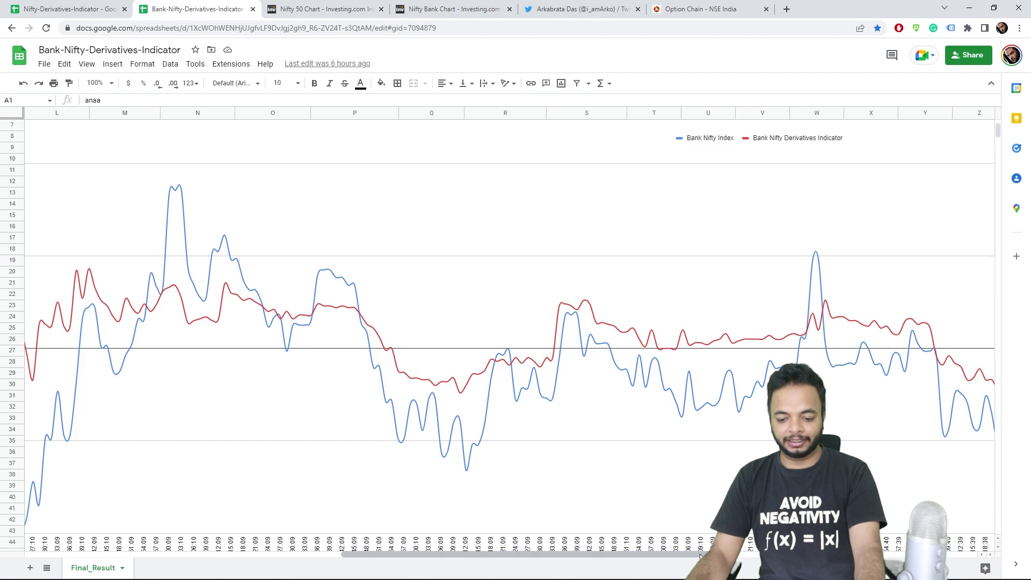
drag(701, 556, 632, 557)
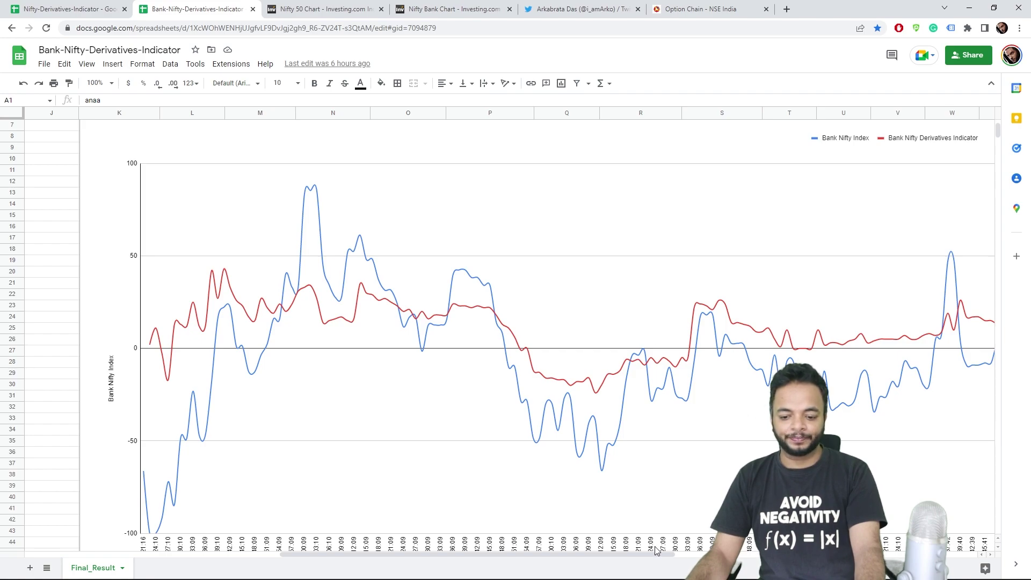
drag(652, 557, 805, 557)
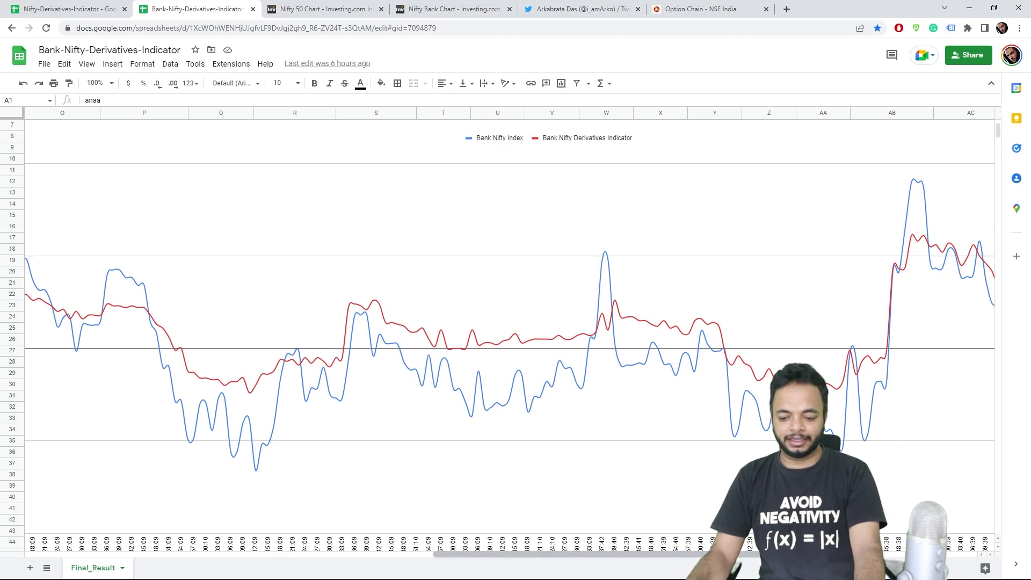
drag(703, 554, 804, 554)
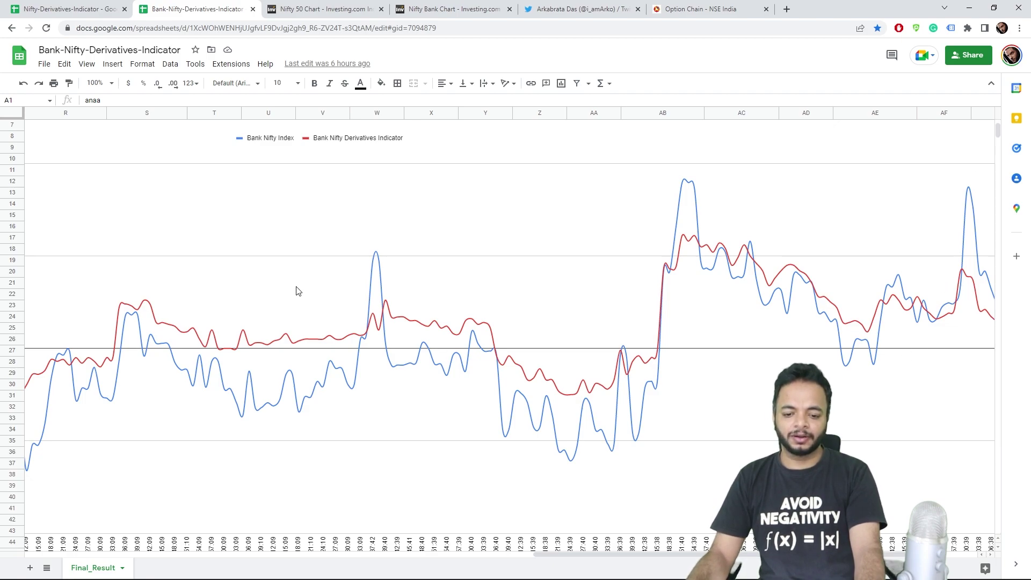
drag(675, 556, 358, 556)
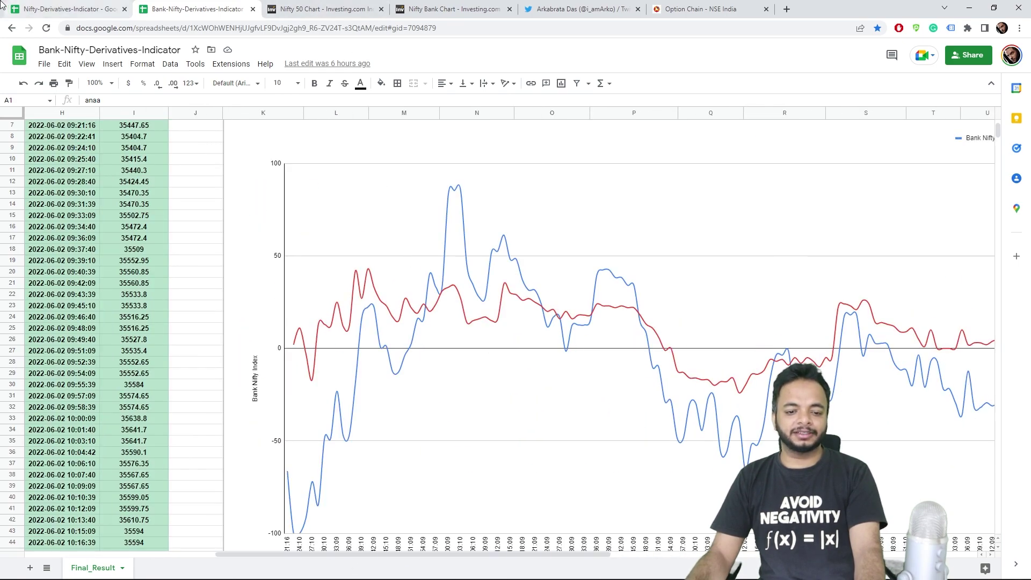
Return to the Nifty-Derivatives-Indicator Final_Result sheet and scroll around its index-versus-indicator chart.
click(71, 9)
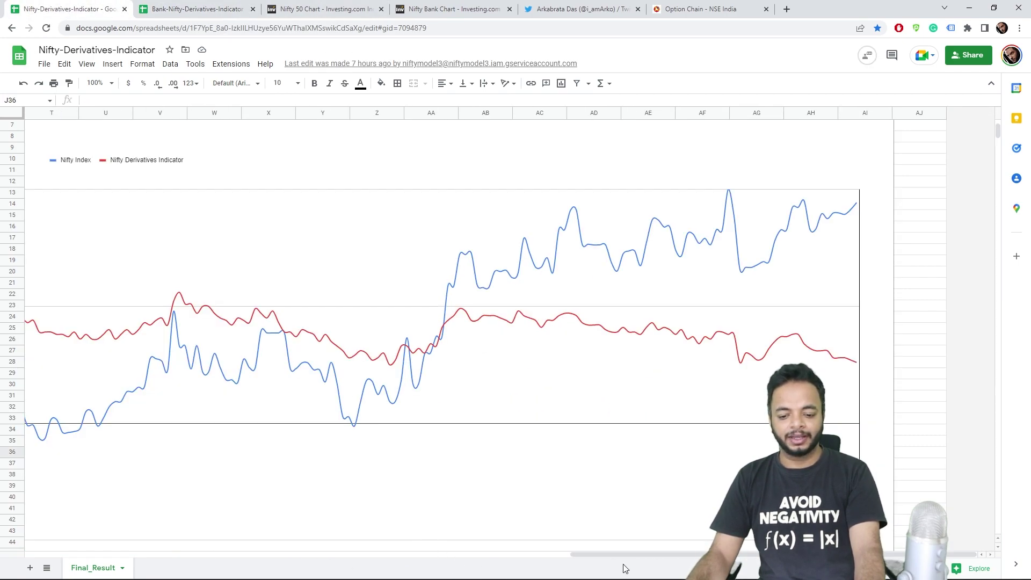
drag(637, 555, 344, 554)
scroll(369, 471, down, 3)
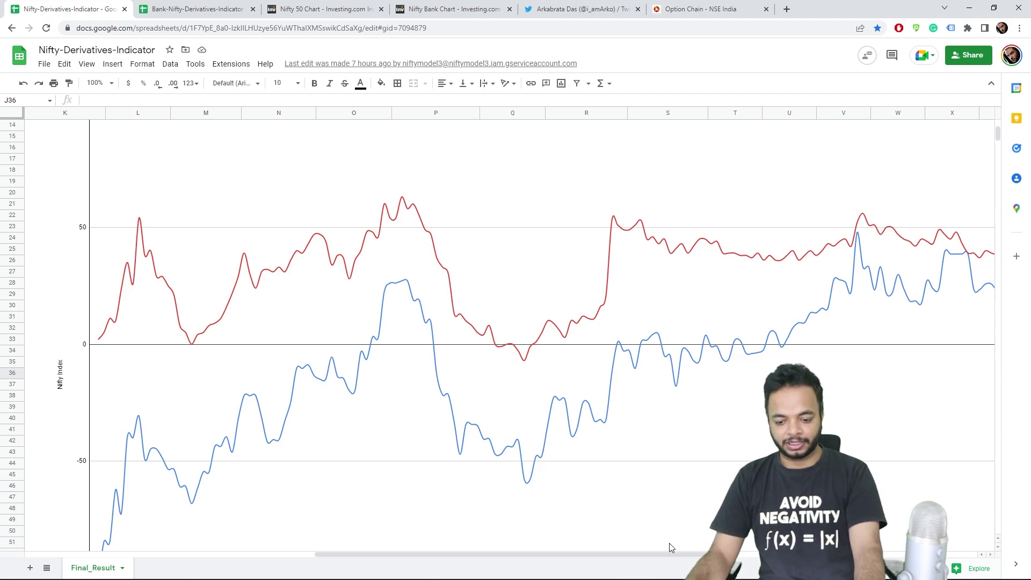
drag(681, 552, 809, 553)
scroll(536, 284, right, 5)
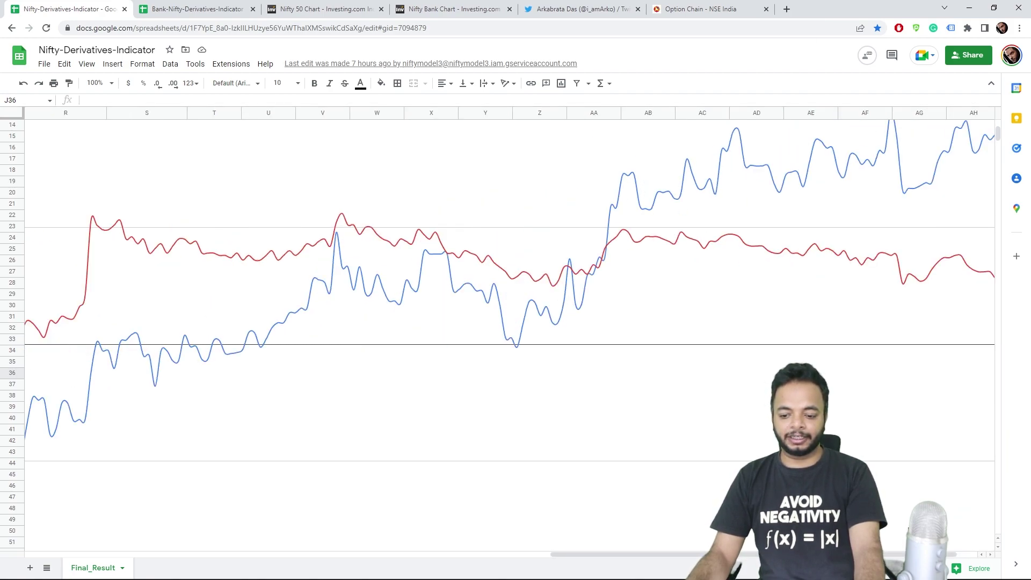
drag(897, 553, 918, 553)
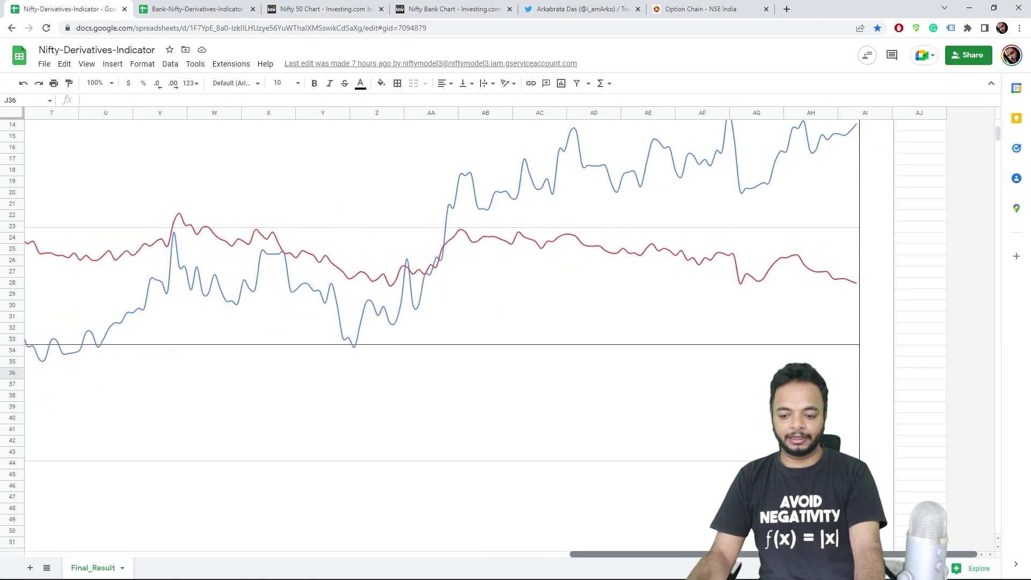
Look over the Bank-Nifty sheet and Nifty 50 chart, then show the Nifty Bank 15-minute chart.
click(165, 6)
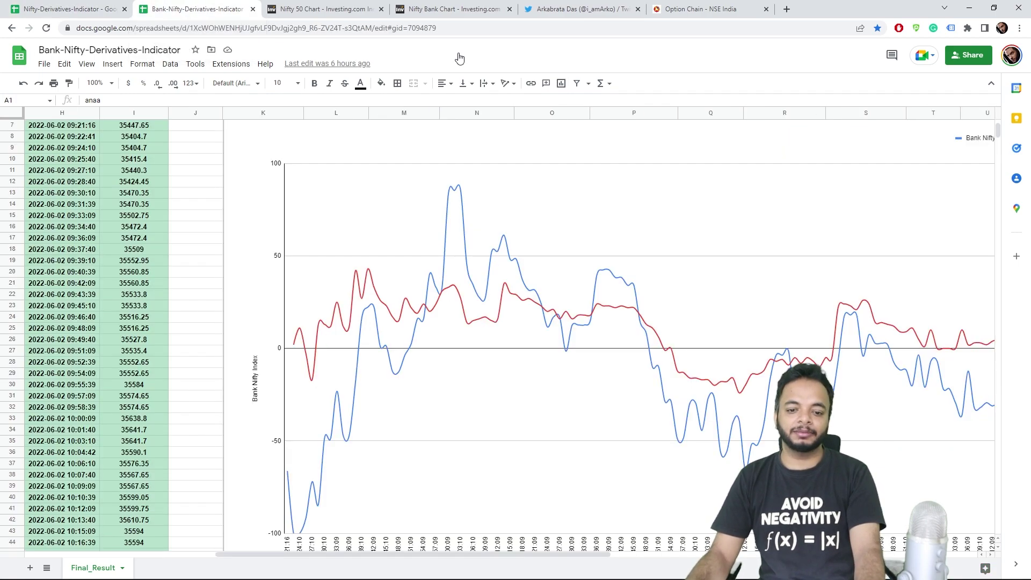
click(309, 7)
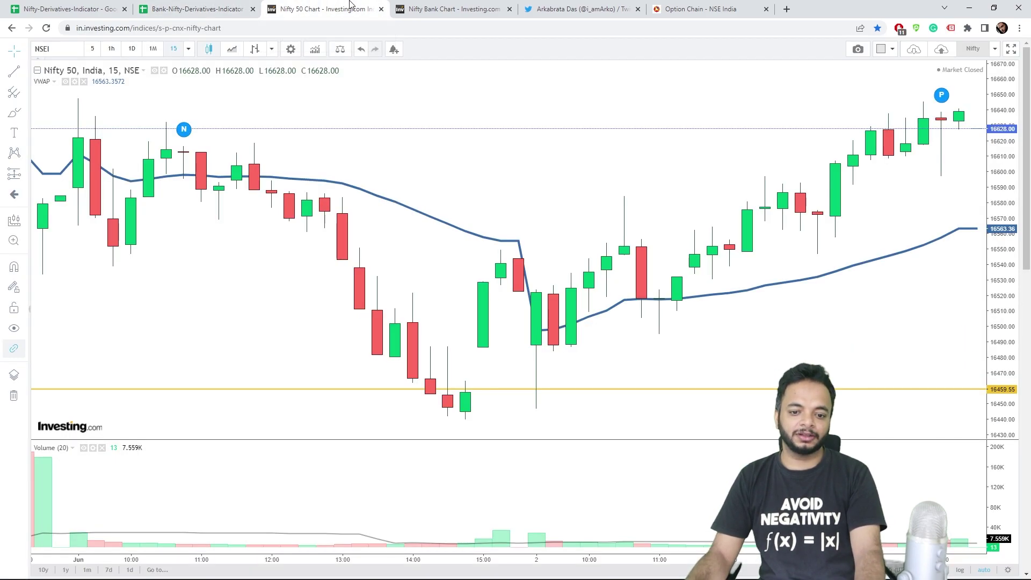
click(432, 6)
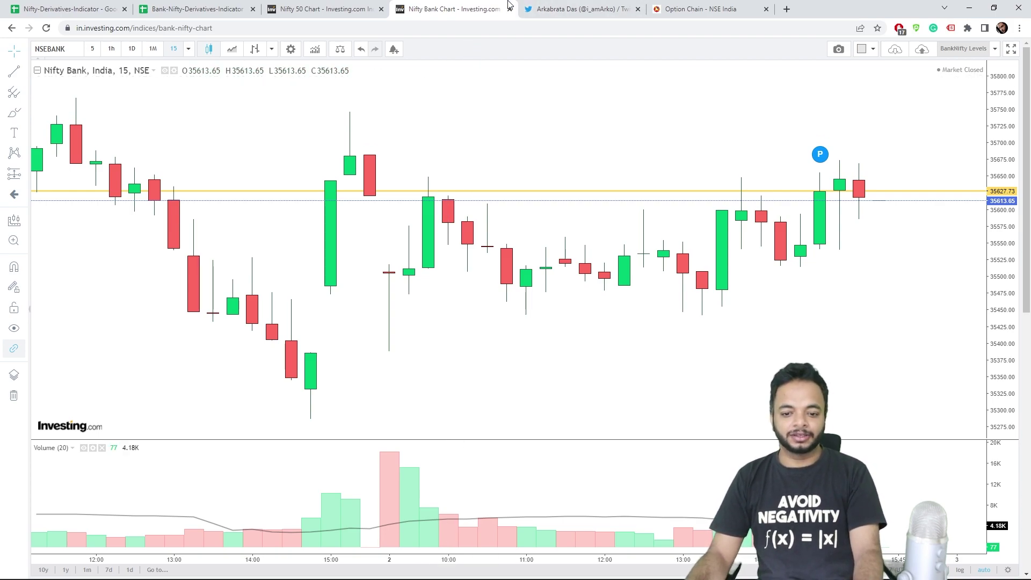
Scroll through the analyst's Twitter tweets with Telegram screenshots of Nifty calls, then return to the top.
click(570, 5)
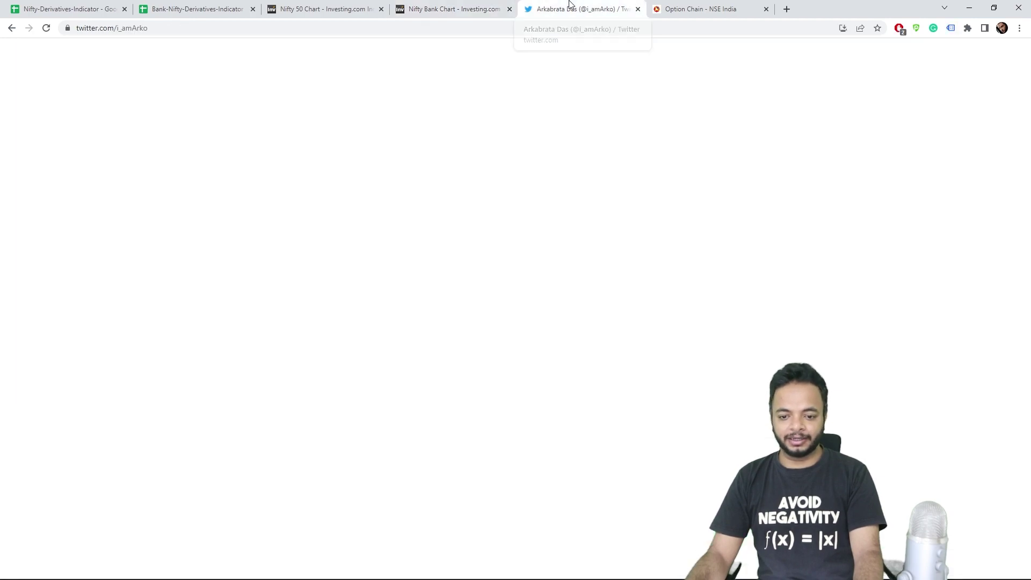
scroll(575, 272, down, 9)
scroll(556, 279, down, 15)
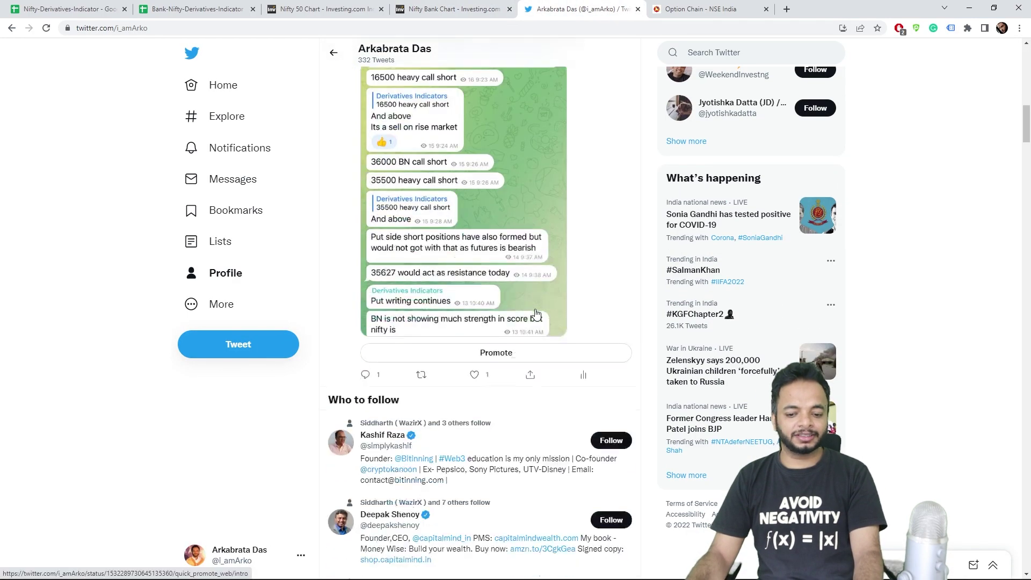
scroll(515, 323, down, 3)
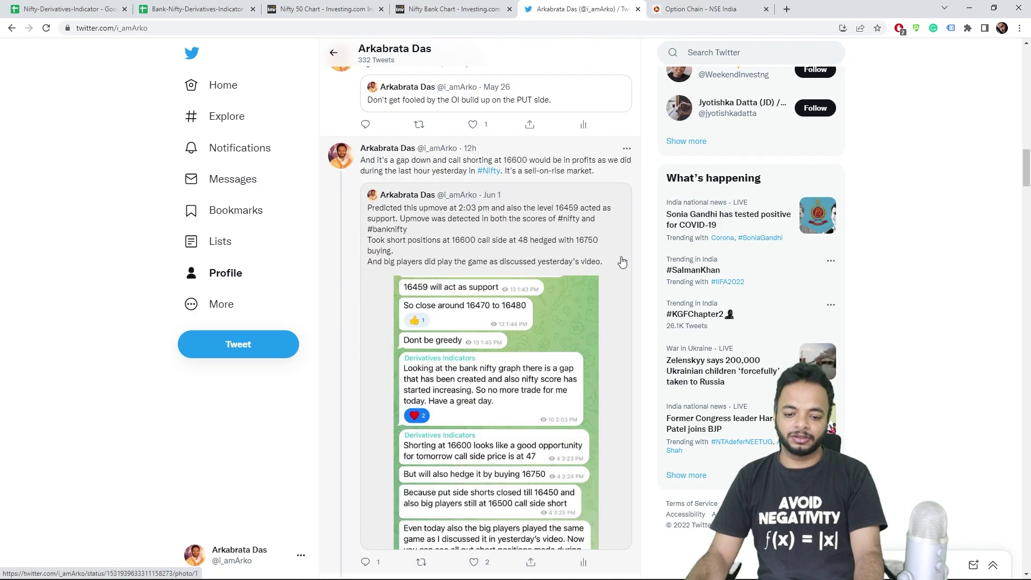
scroll(396, 391, up, 20)
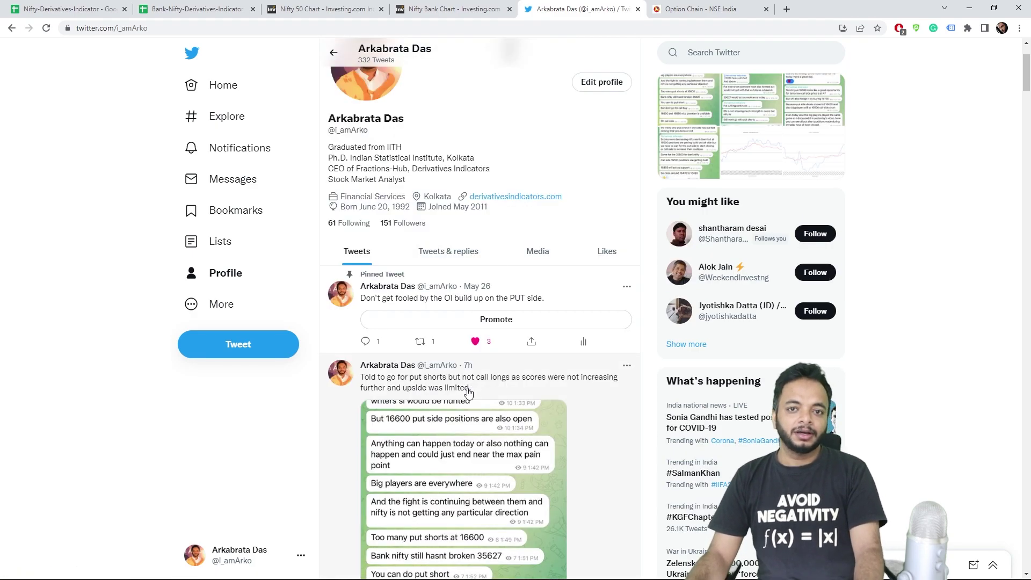
scroll(424, 182, up, 2)
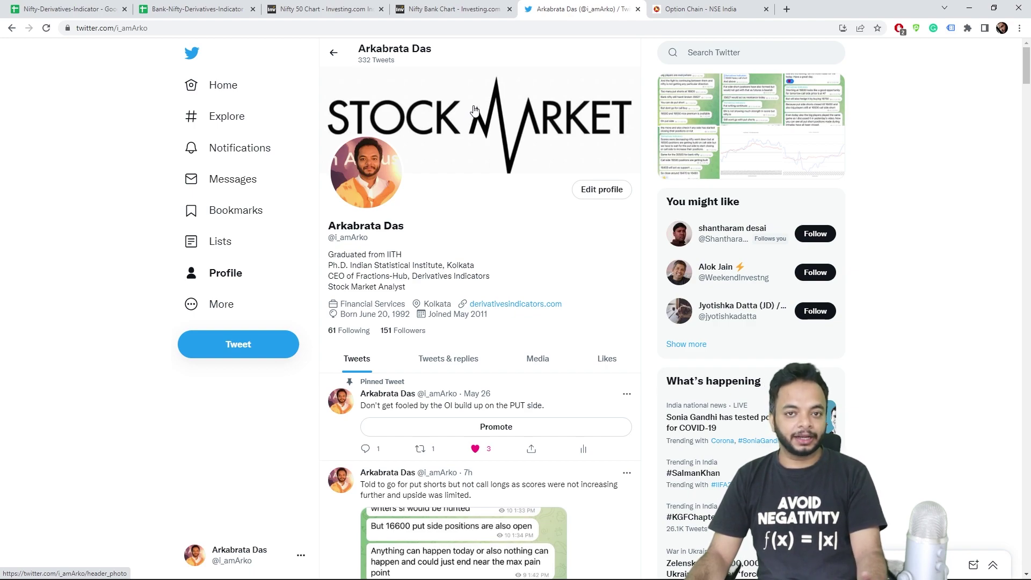
On NSE India's option chain, check the contract and symbol lists and select the 09-Jun-2022 NIFTY expiry.
click(701, 8)
scroll(493, 252, down, 10)
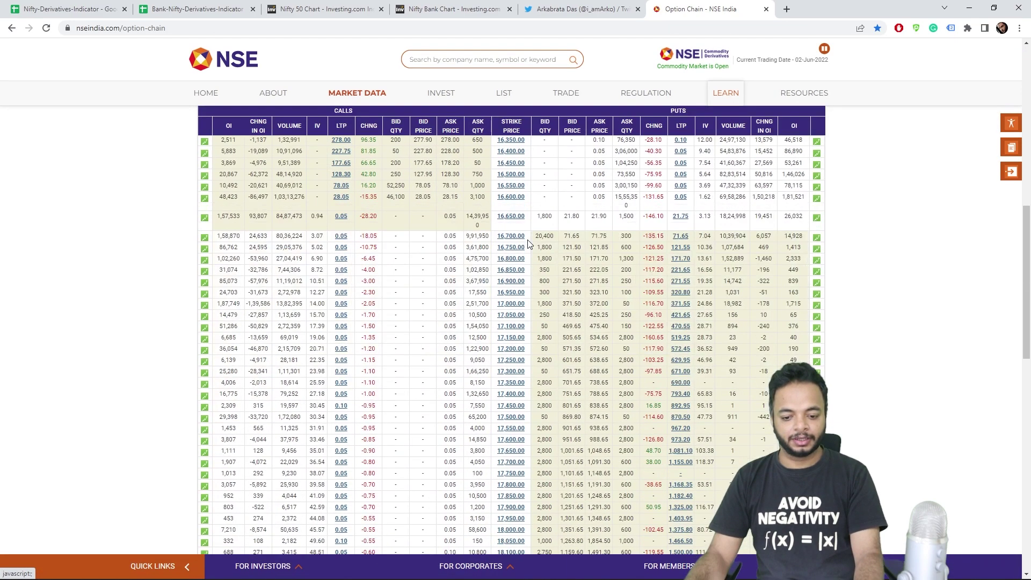
scroll(504, 205, up, 10)
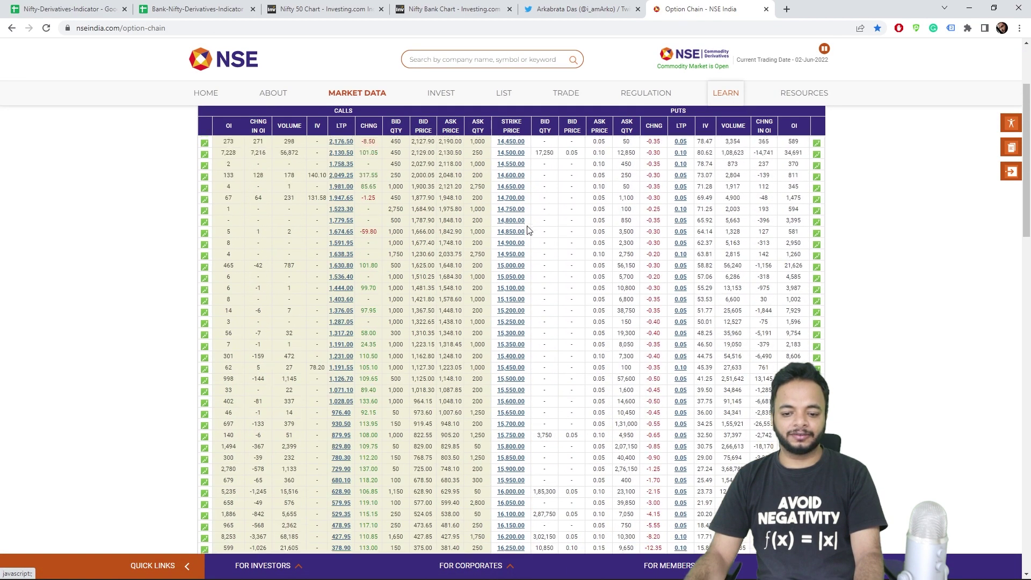
click(233, 205)
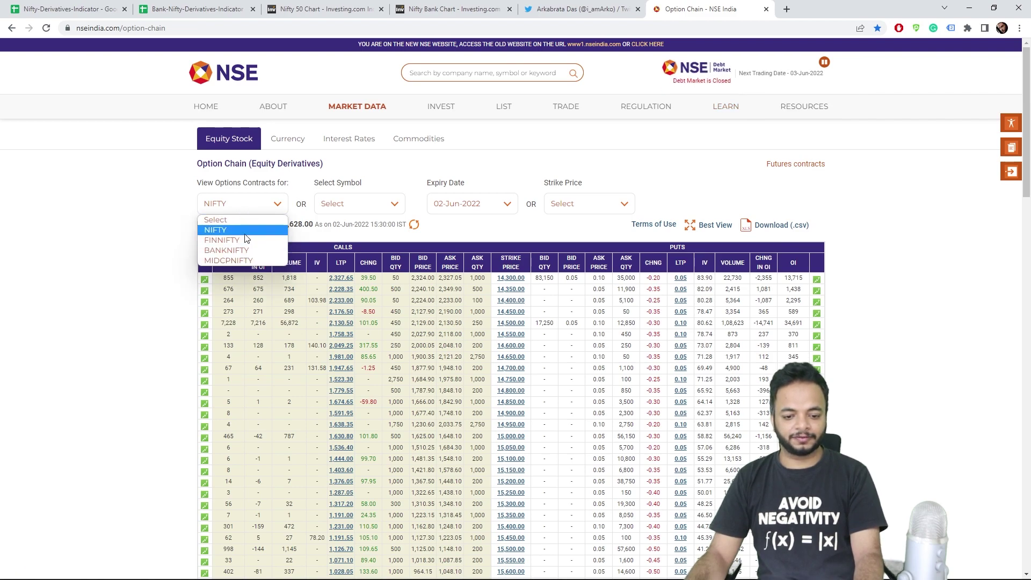
click(62, 241)
click(356, 210)
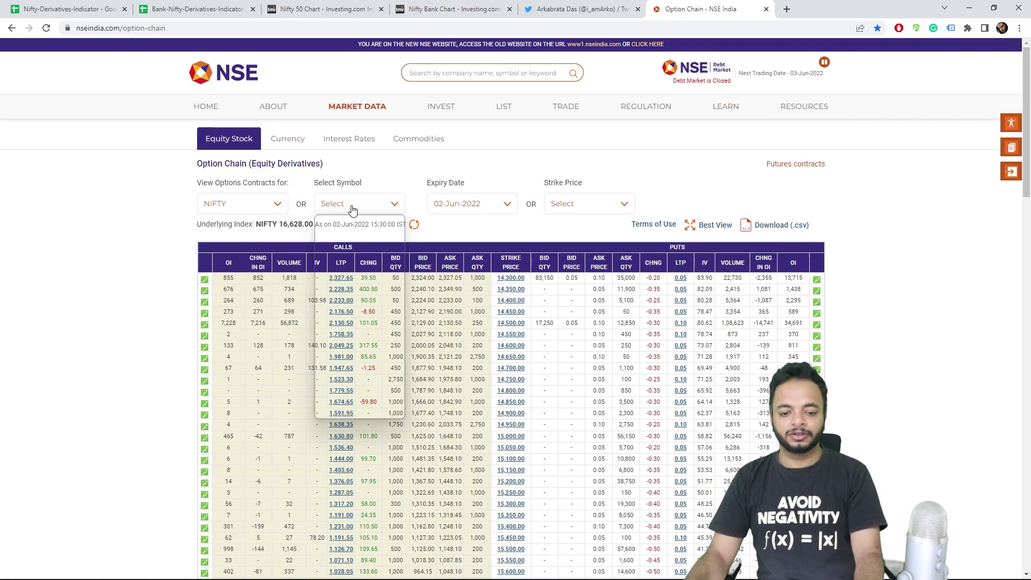
click(493, 200)
click(466, 240)
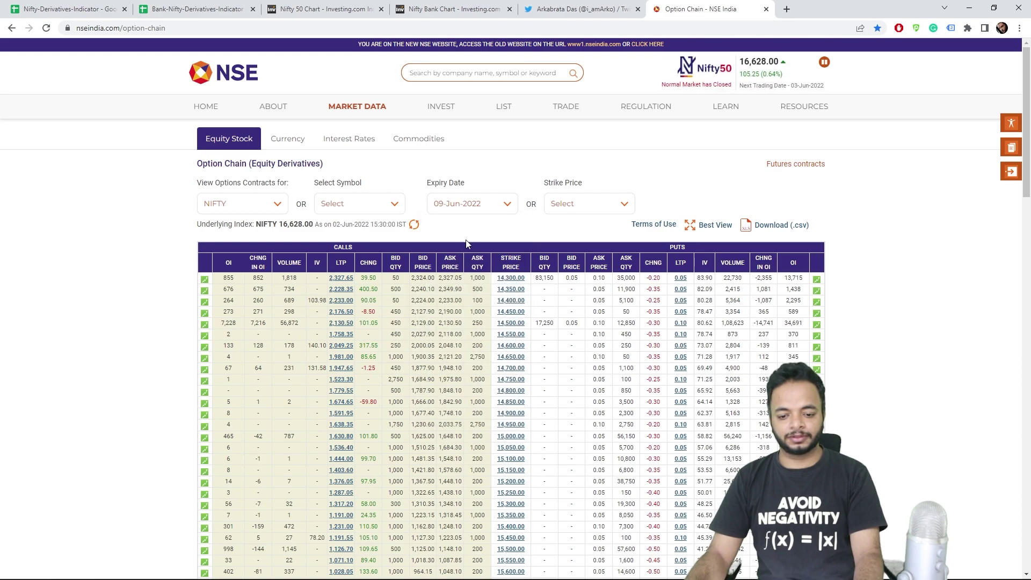
scroll(543, 345, down, 10)
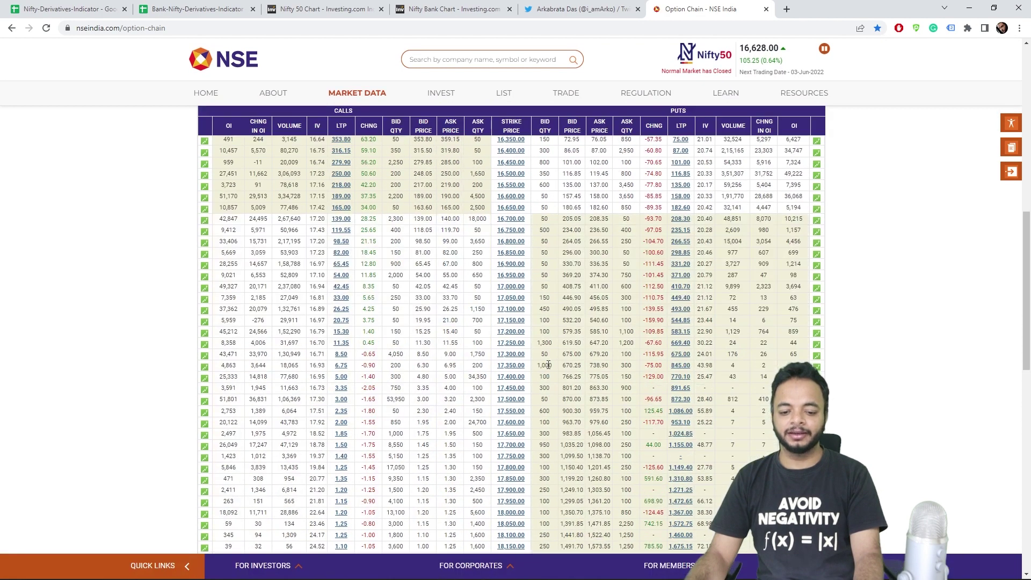
scroll(530, 297, up, 1)
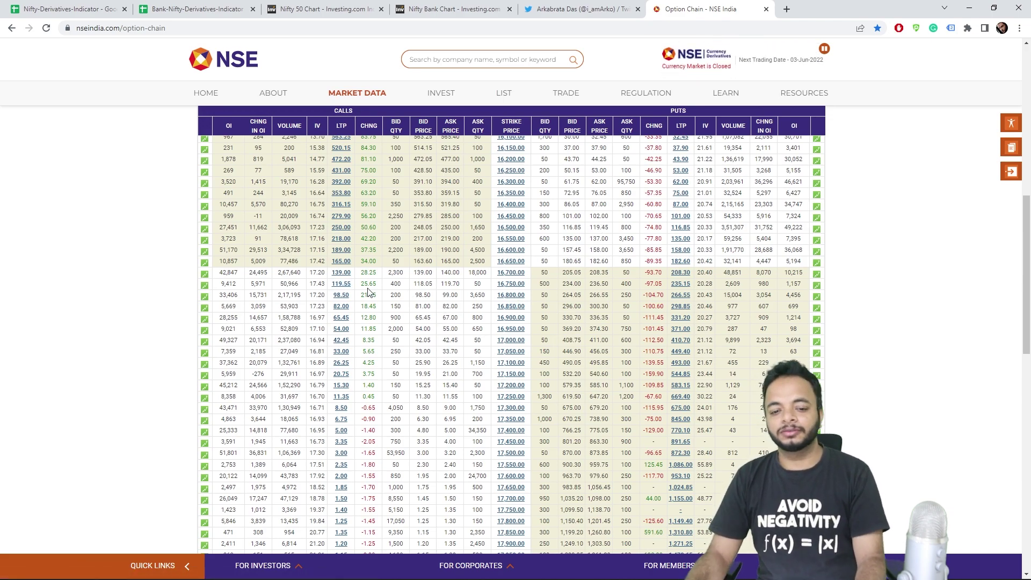
Glance at the Nifty Bank chart and switch back to the Nifty 50 chart.
click(322, 9)
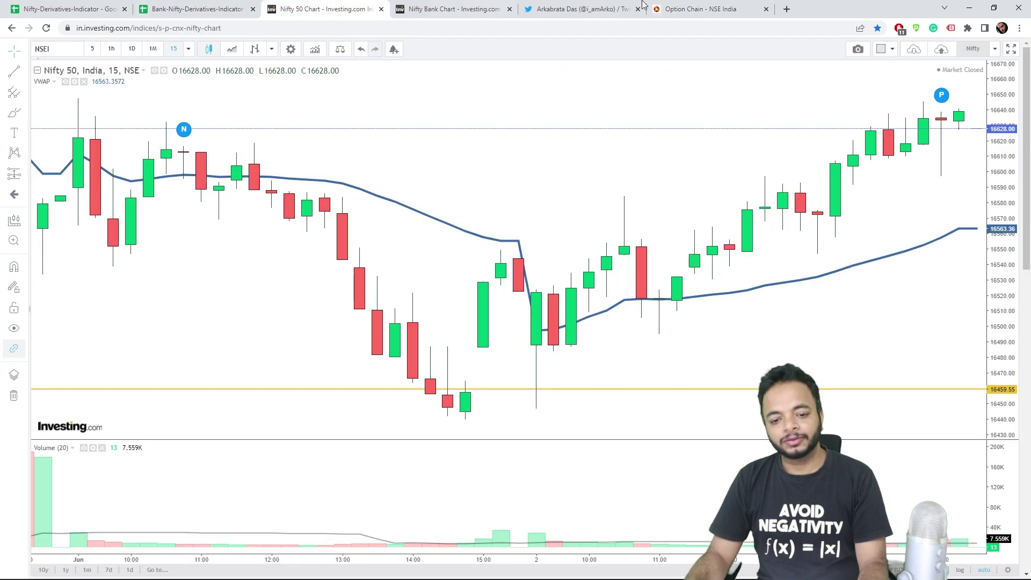
click(473, 6)
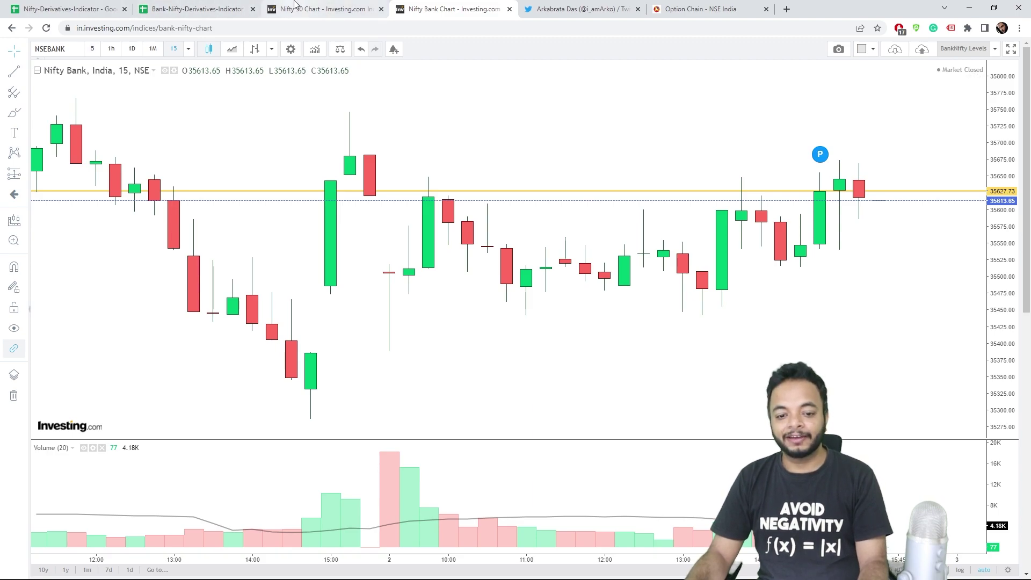
click(317, 10)
Zoom the Nifty 50 15-minute chart out over several days and back in, then show the timeframe choices.
scroll(724, 281, down, 3)
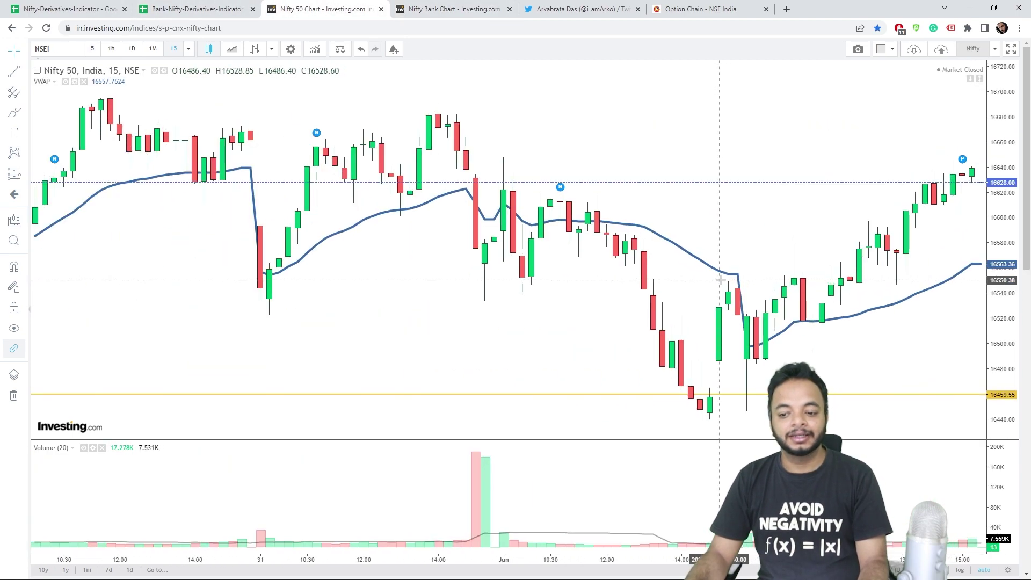
scroll(716, 321, down, 3)
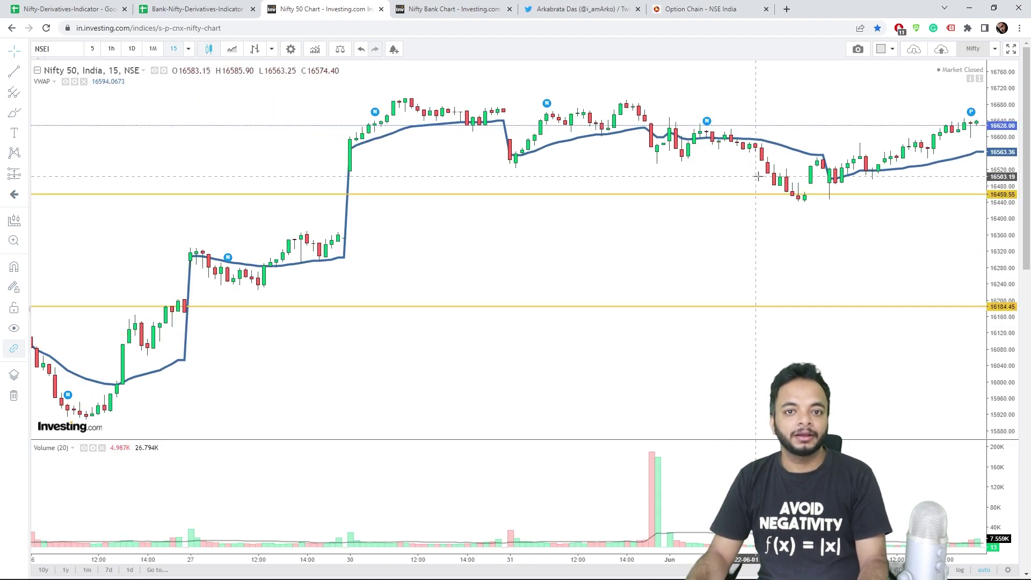
scroll(763, 175, down, 2)
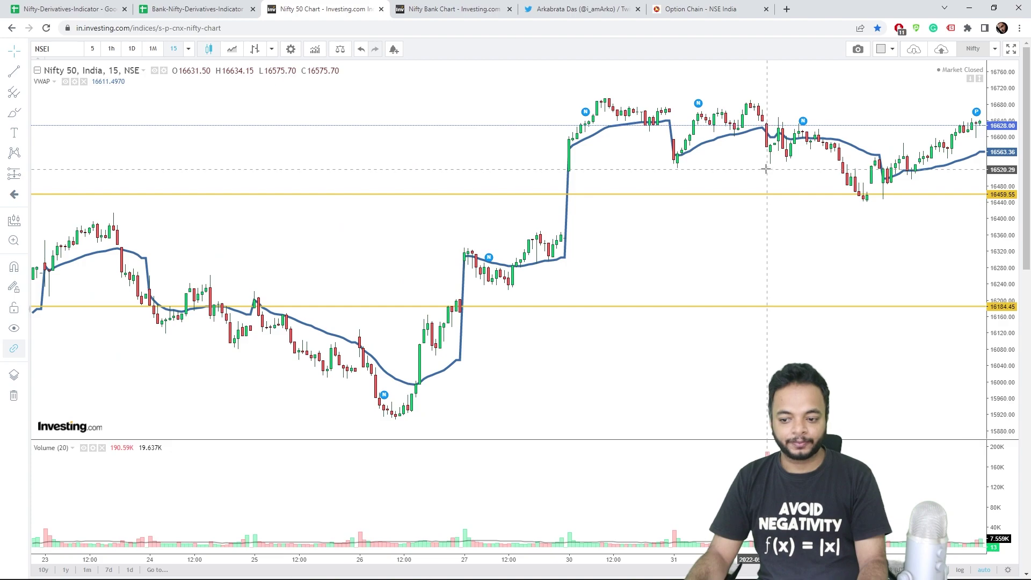
scroll(794, 172, down, 2)
scroll(795, 172, up, 4)
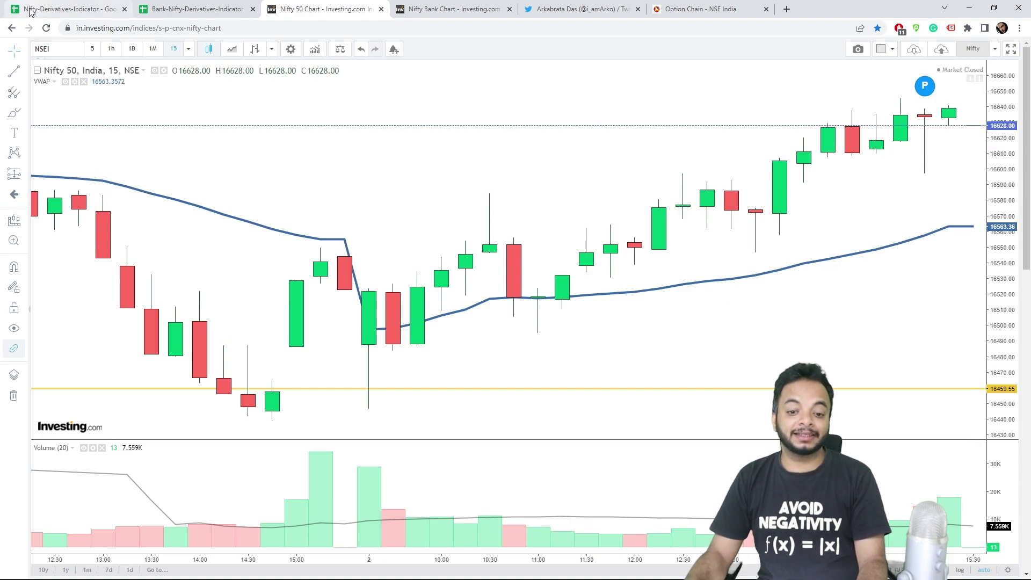
click(189, 50)
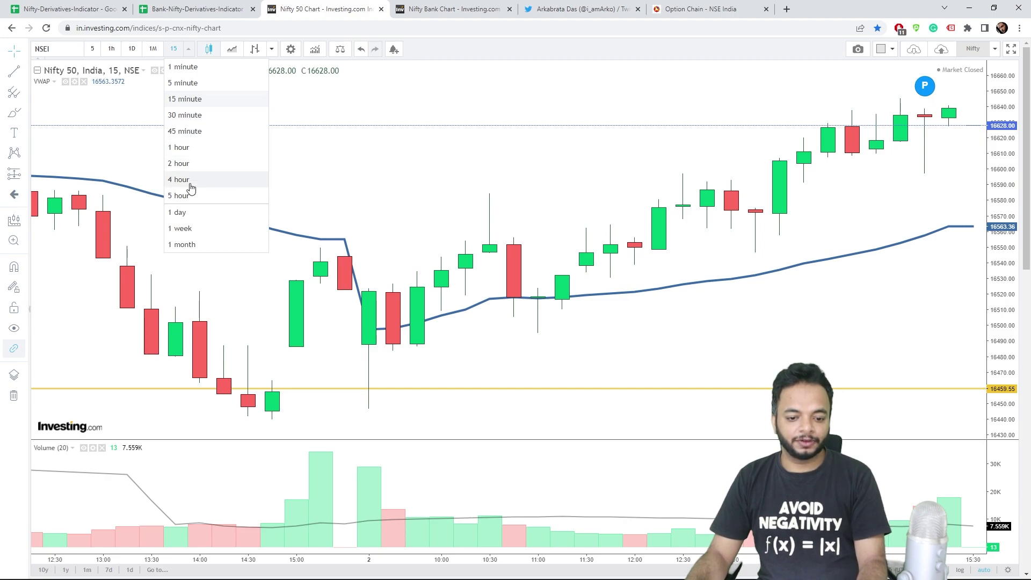
Choose '1 day' so the Nifty 50 chart shows daily candles.
click(195, 213)
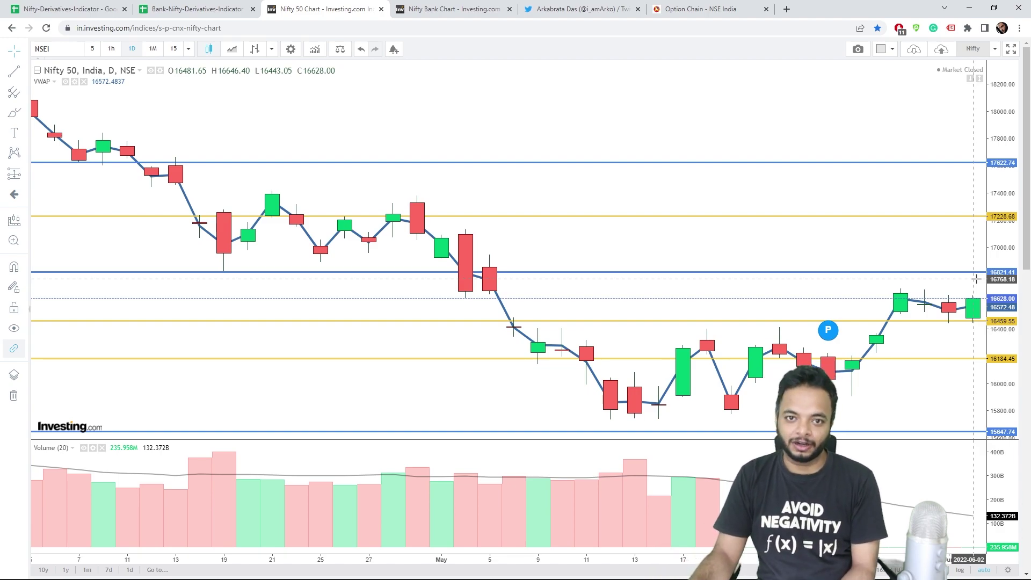
Zoom and pan the daily Nifty 50 chart, inspect the 16459.55 support line, then return to NSE's option chain.
scroll(964, 304, up, 1)
scroll(947, 330, up, 1)
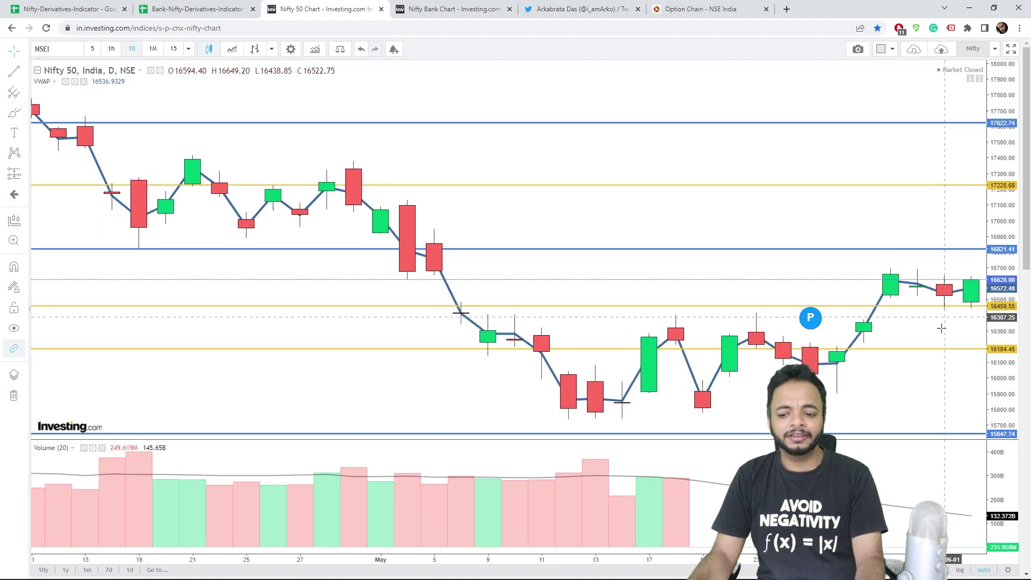
drag(946, 329, 784, 340)
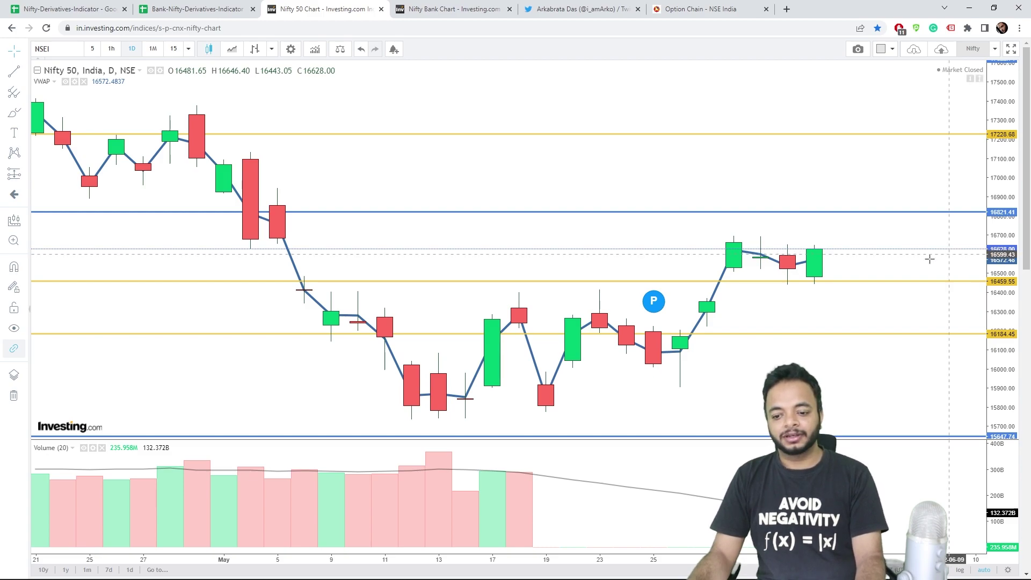
click(919, 283)
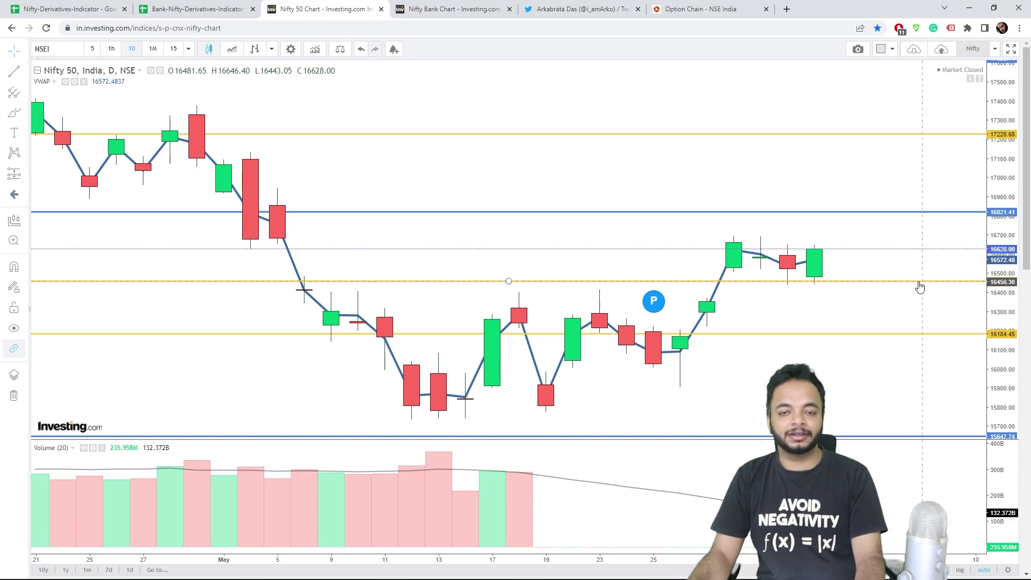
click(918, 306)
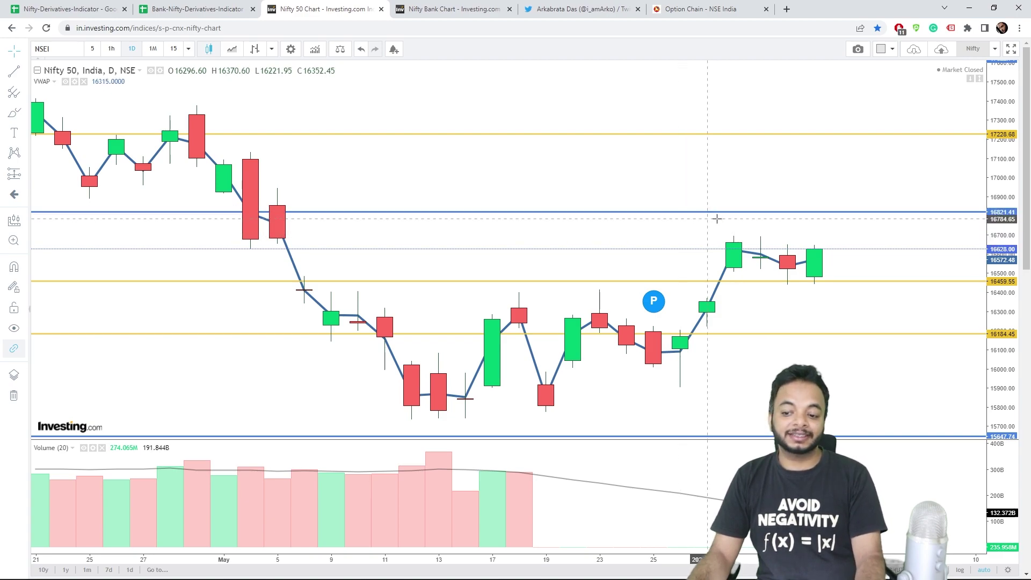
click(701, 10)
Select the 30-Jun-2022 expiry in the NIFTY option chain's Expiry Date list.
scroll(608, 231, up, 3)
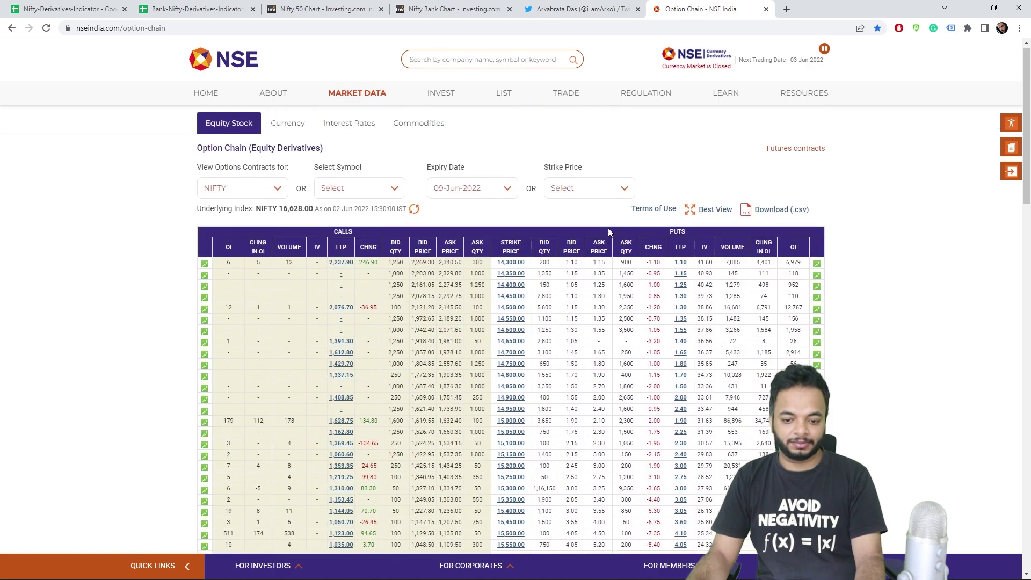
scroll(608, 232, up, 1)
click(600, 209)
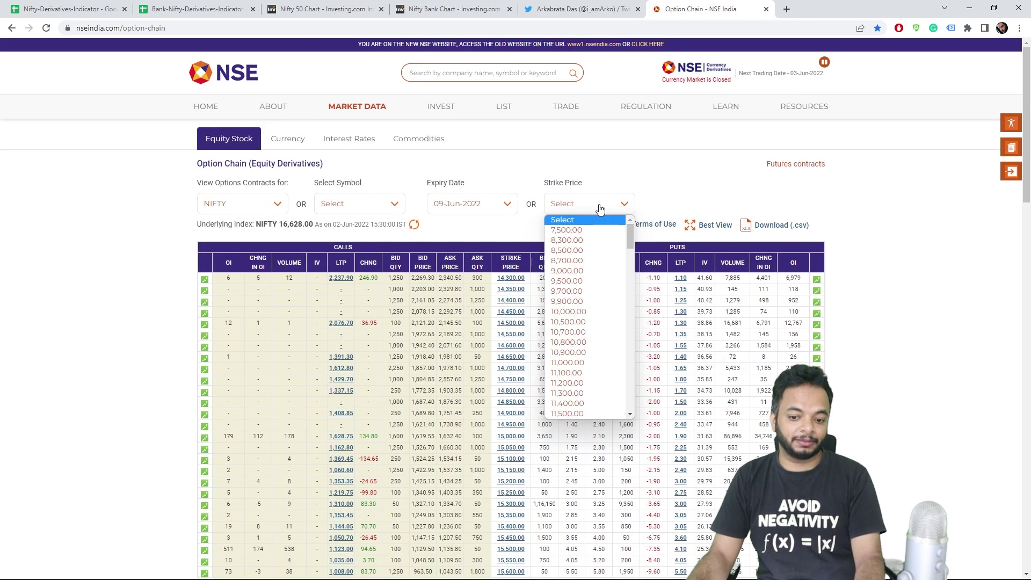
click(601, 210)
click(489, 208)
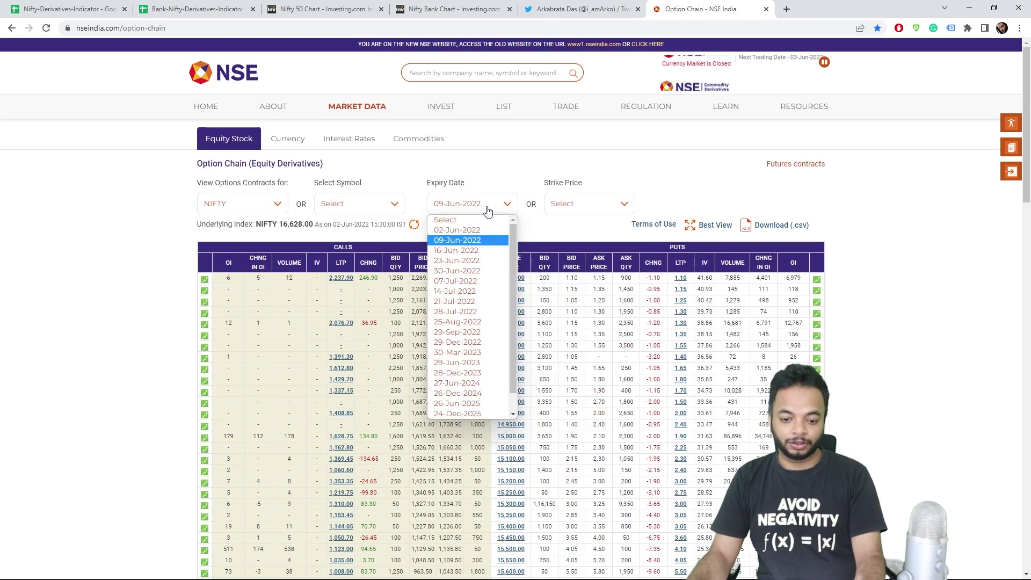
click(492, 273)
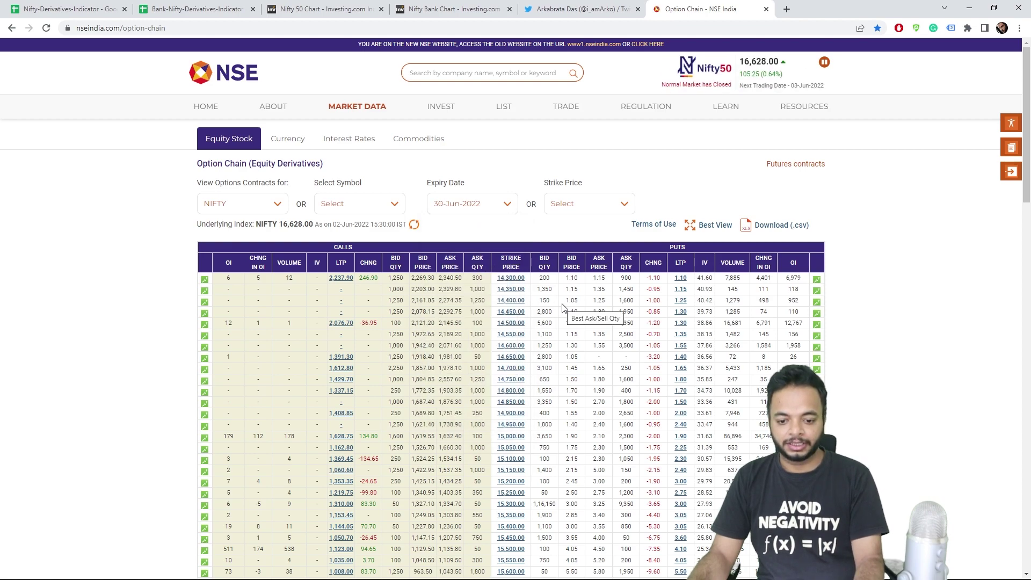
Scroll the 30-Jun-2022 chain and recheck the strike and expiry lists, keeping 30-Jun-2022.
scroll(876, 293, down, 6)
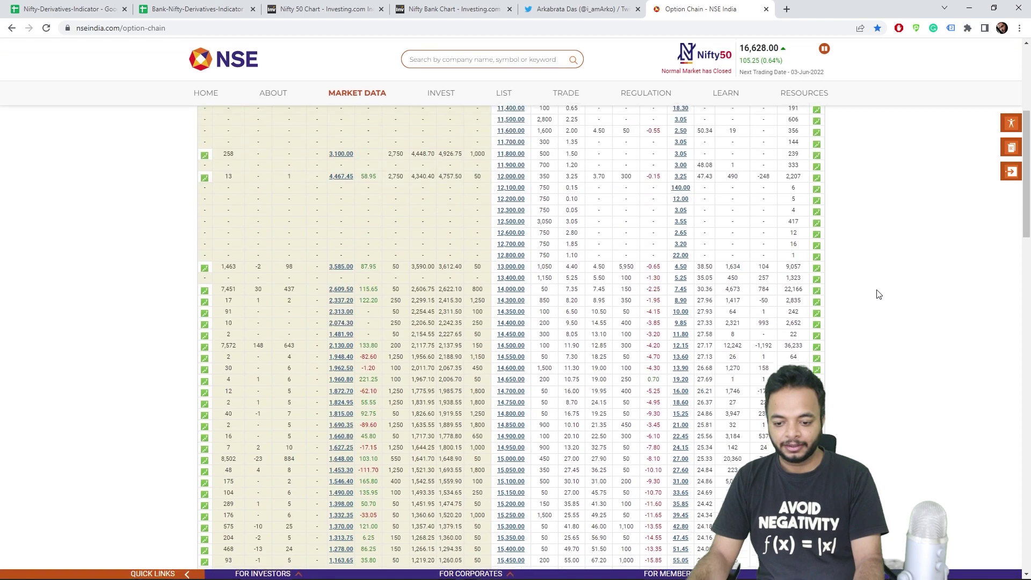
scroll(878, 294, down, 3)
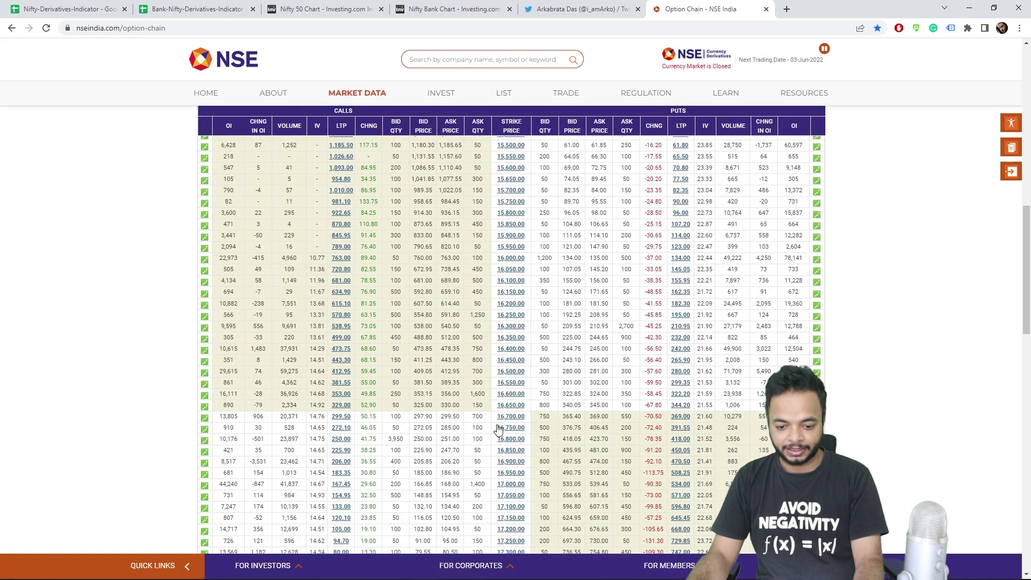
scroll(503, 424, down, 1)
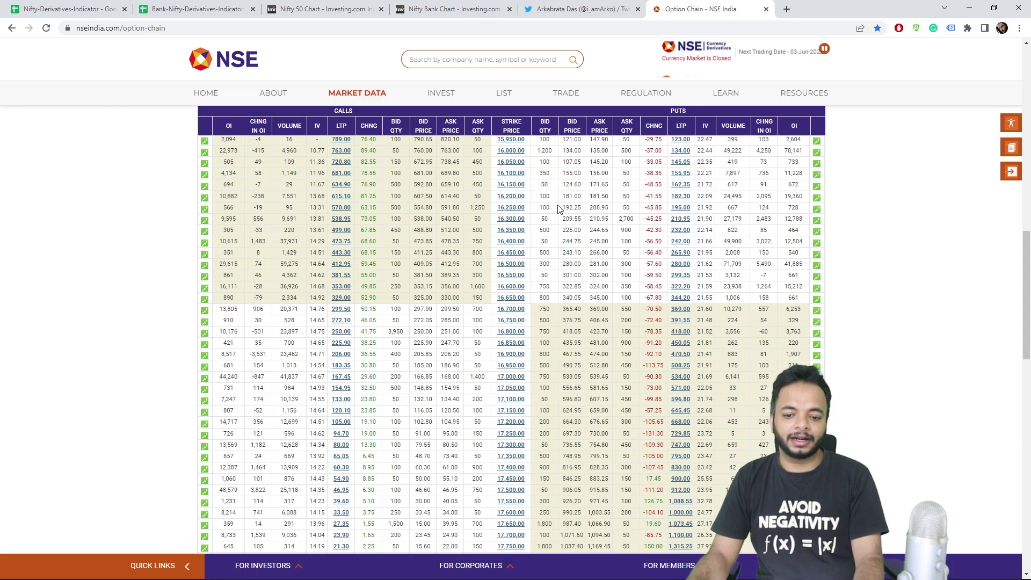
scroll(559, 265, up, 10)
scroll(559, 265, up, 5)
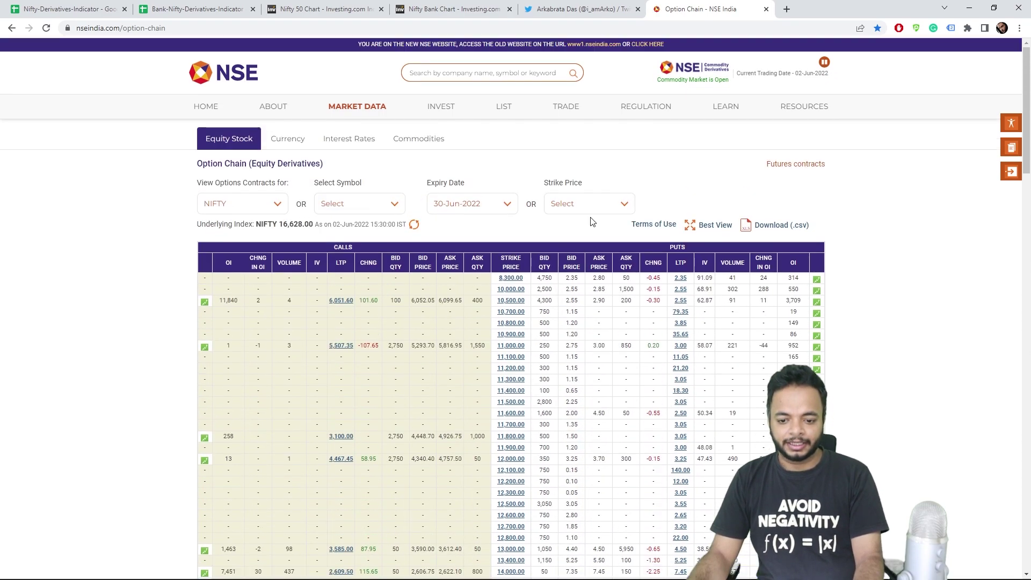
click(596, 208)
click(491, 212)
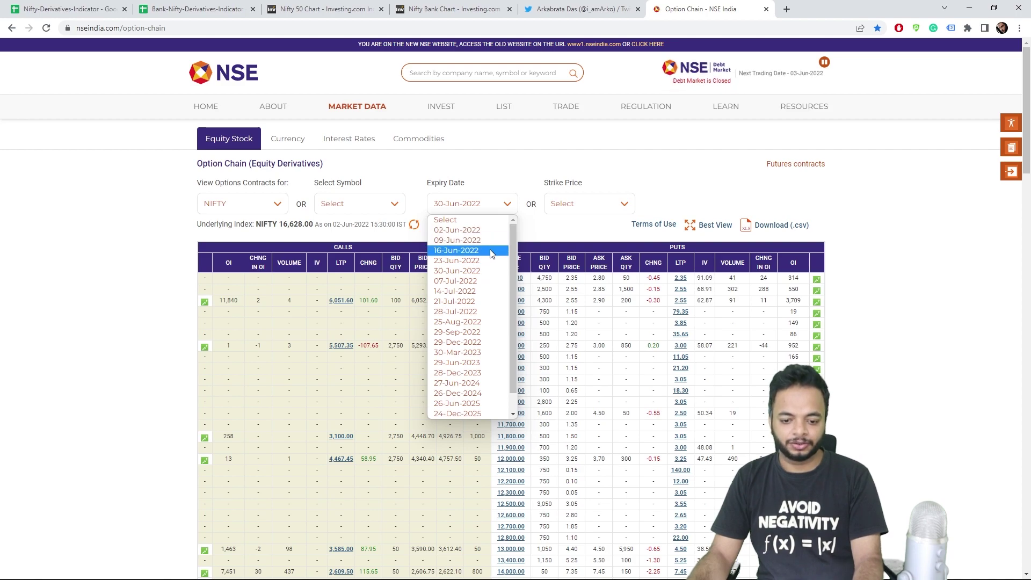
click(937, 365)
scroll(473, 342, down, 1)
scroll(473, 343, down, 3)
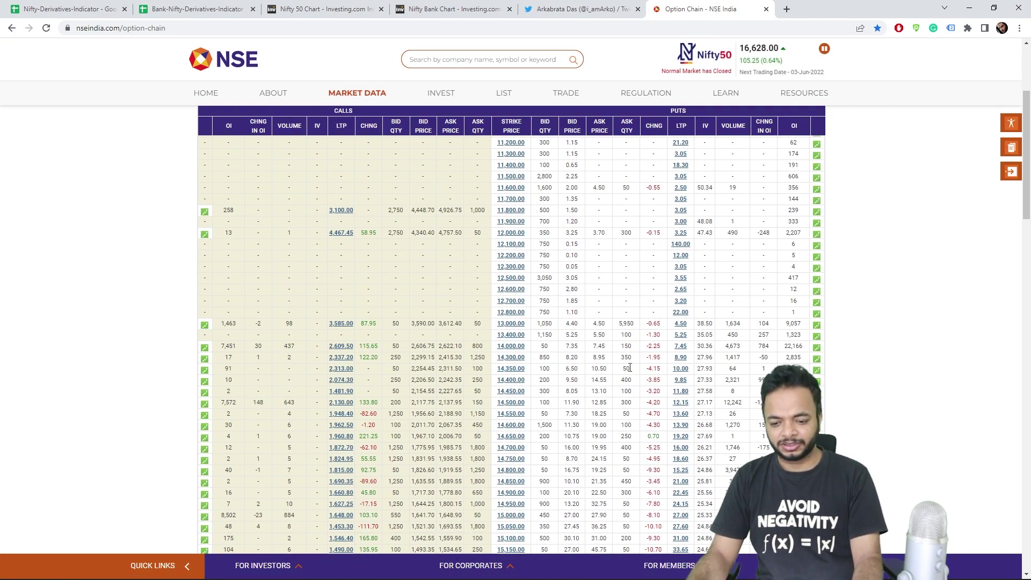
Scroll the 30-Jun-2022 chain down to the 16,600 strike (calls 353.00, puts 322.20).
scroll(543, 330, down, 5)
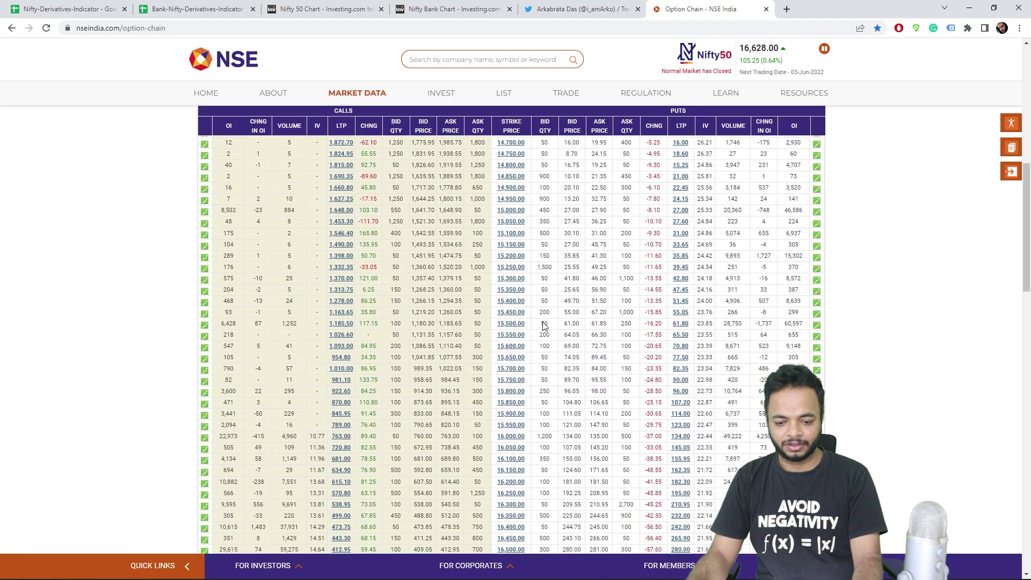
scroll(544, 325, down, 5)
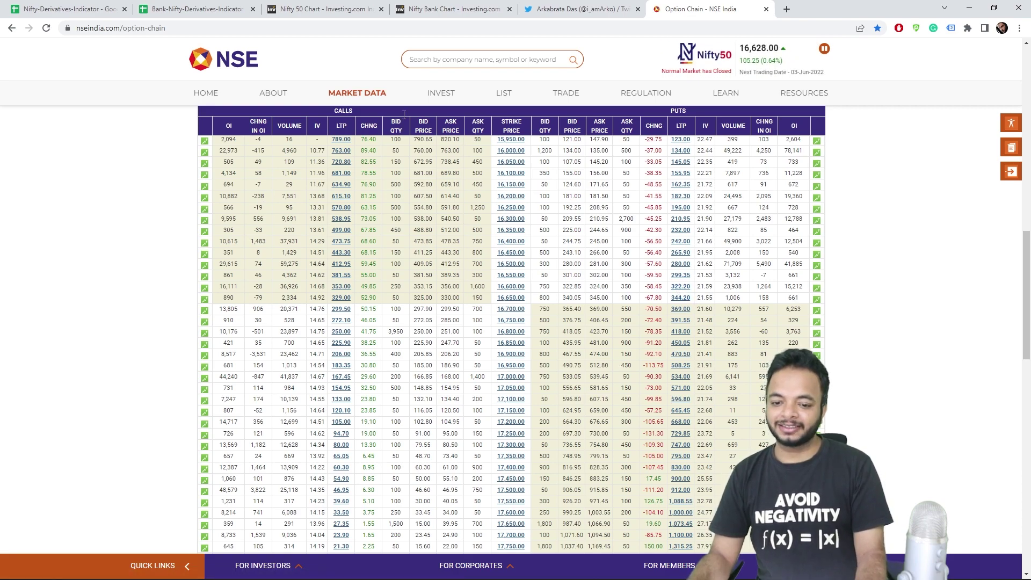
Pass through Twitter, the Nifty Bank chart and the Bank-Nifty sheet, ending on the daily Nifty 50 chart.
click(553, 4)
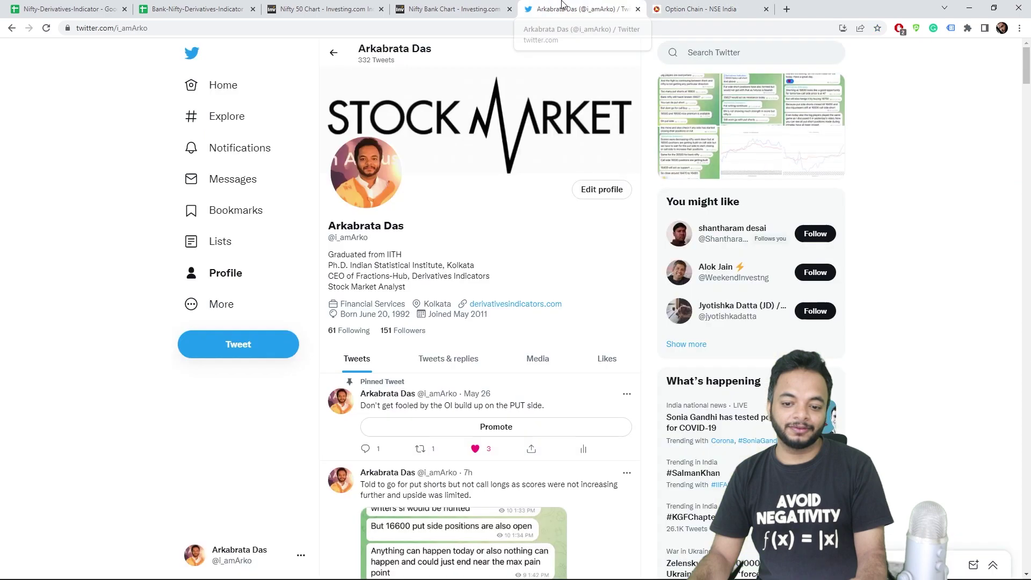
click(454, 8)
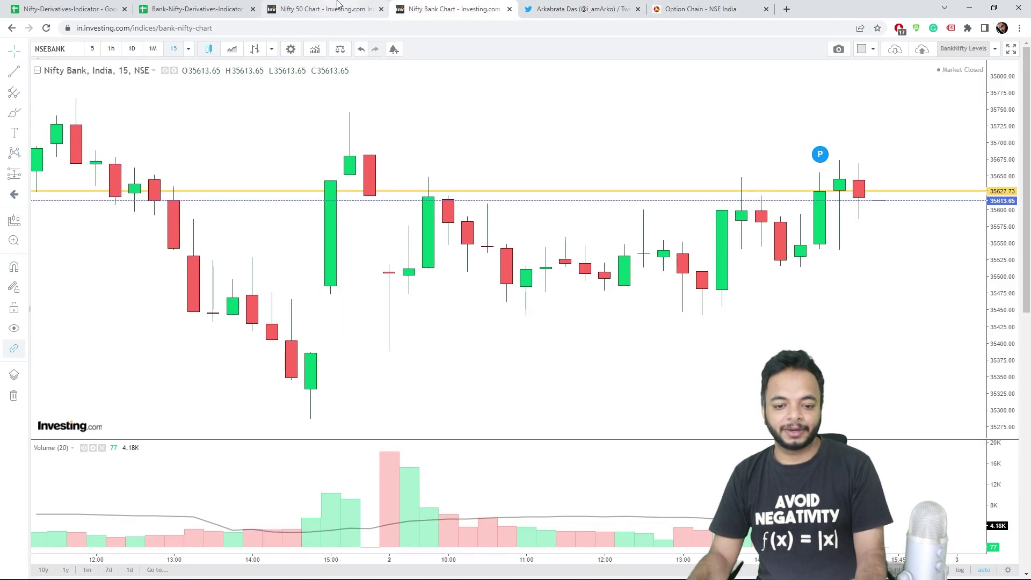
click(211, 4)
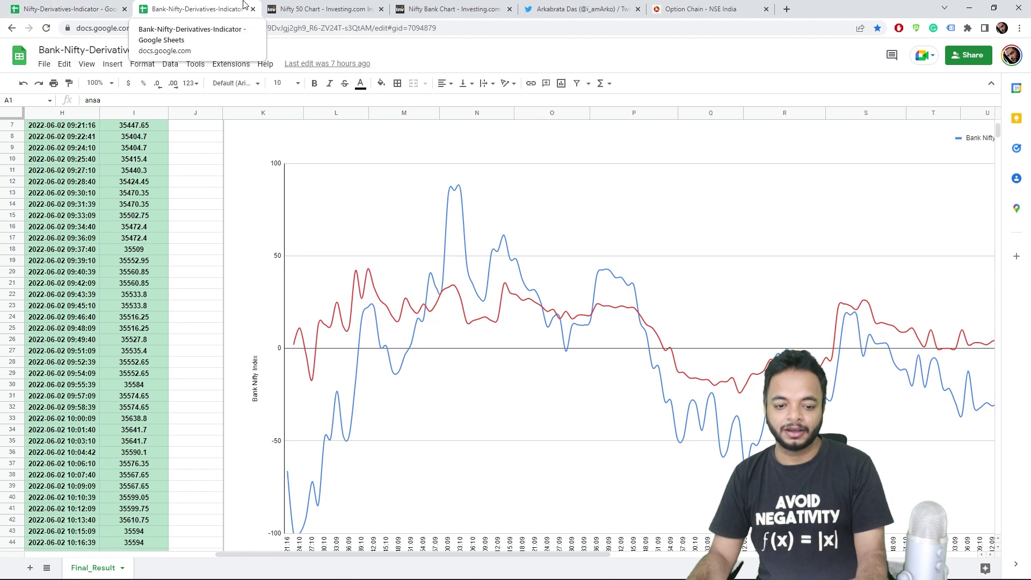
click(322, 8)
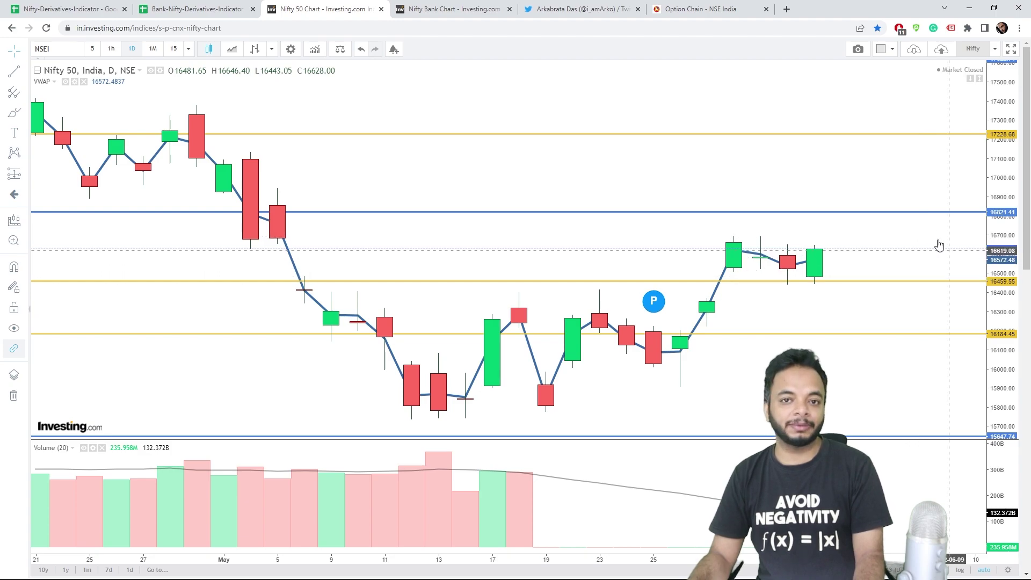
click(958, 212)
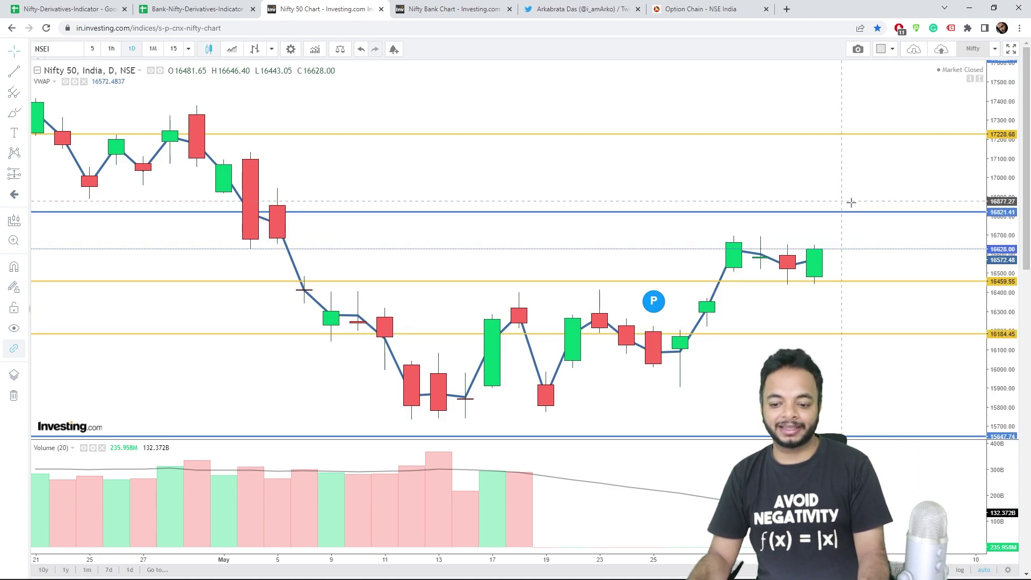
drag(853, 213, 853, 209)
key(ctrl+z)
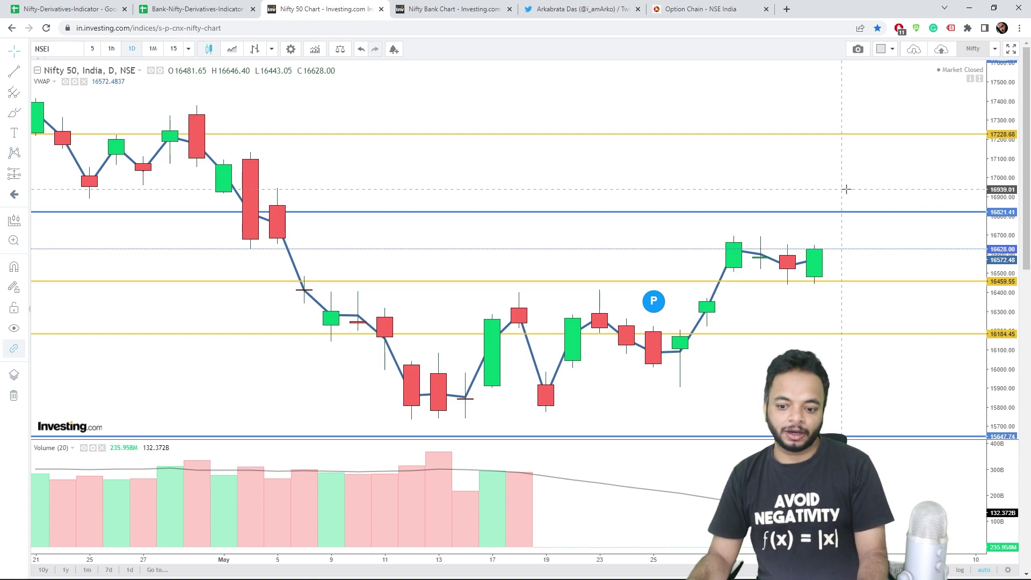
drag(681, 280, 681, 282)
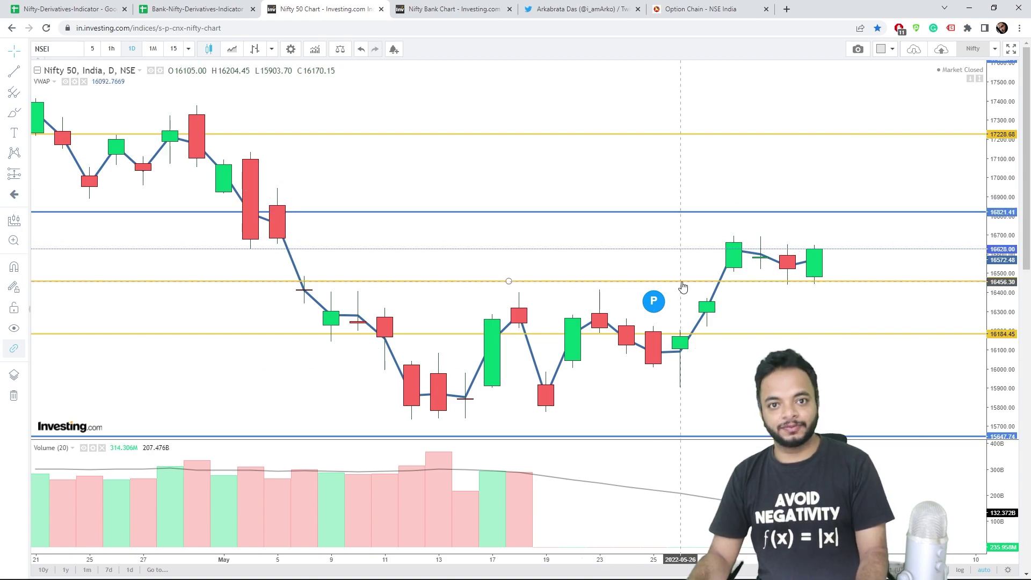